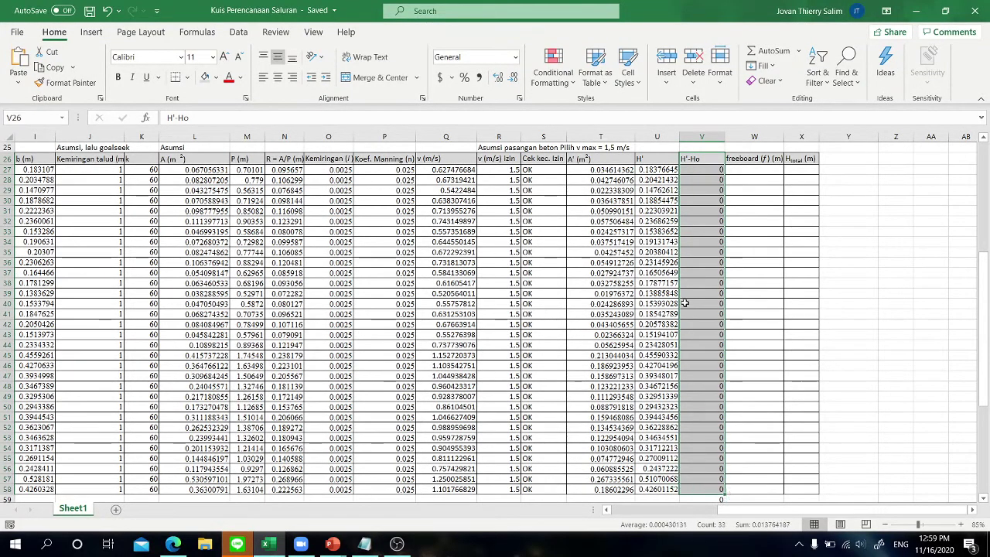
Enable the Developer tab in the ribbon customization options and show its commands
{"action": "left_click", "coordinate": [477, 313]}
{"action": "left_click", "coordinate": [23, 35]}
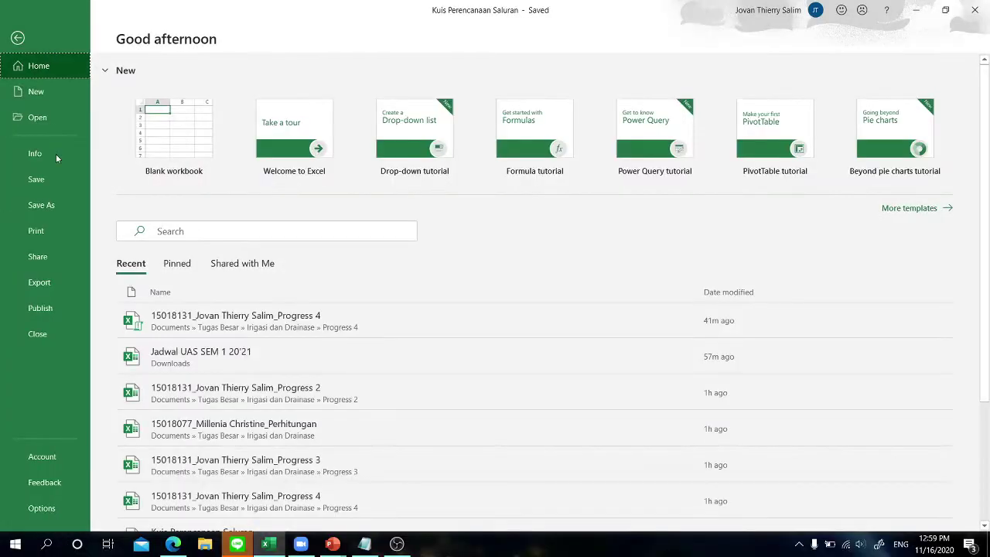
{"action": "key", "text": "Escape"}
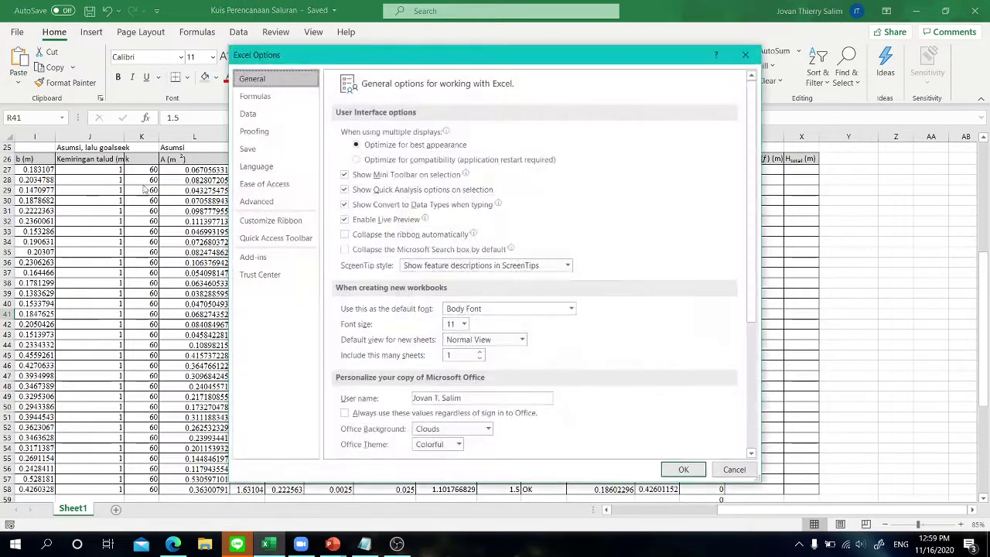
{"action": "left_click", "coordinate": [271, 221]}
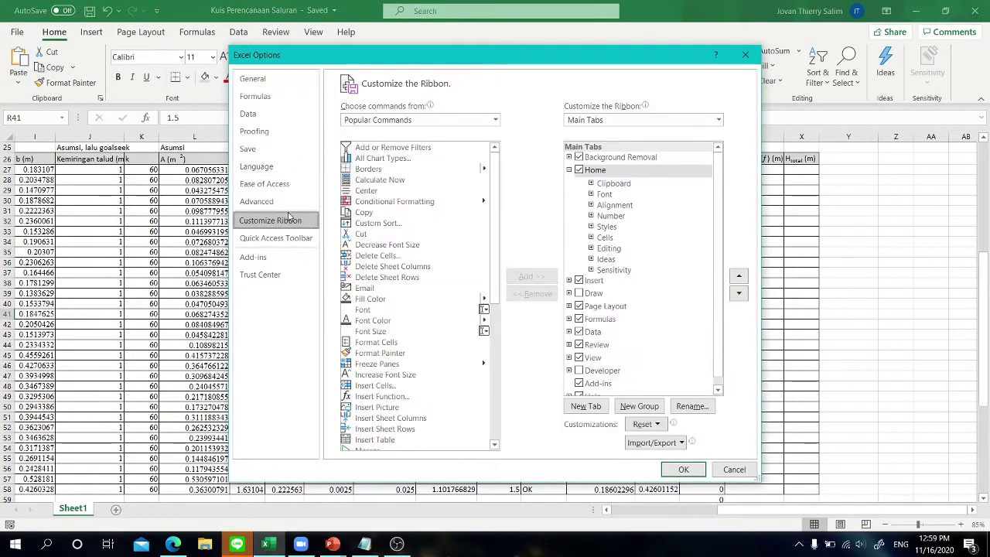
{"action": "scroll", "coordinate": [601, 290], "scroll_direction": "down", "scroll_amount": 1}
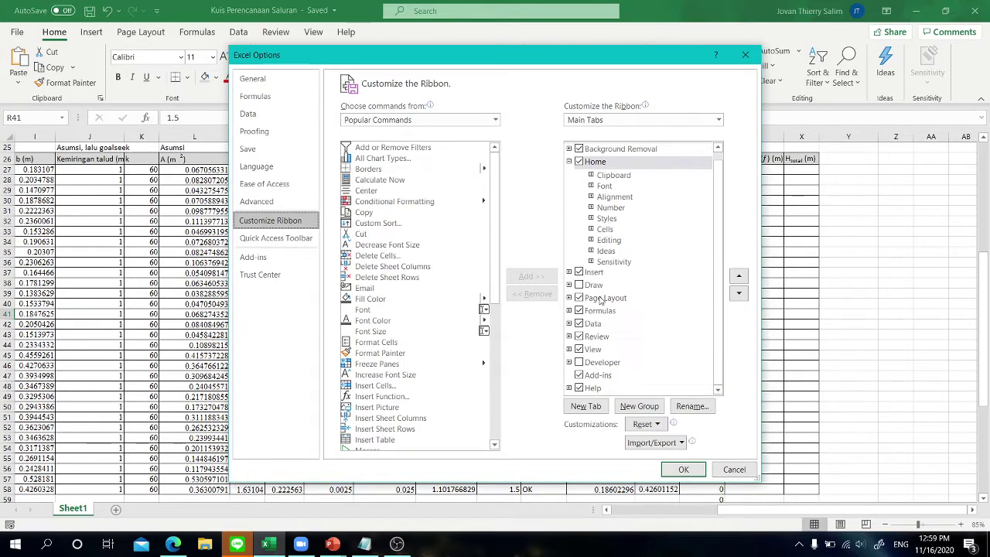
{"action": "left_click", "coordinate": [579, 362]}
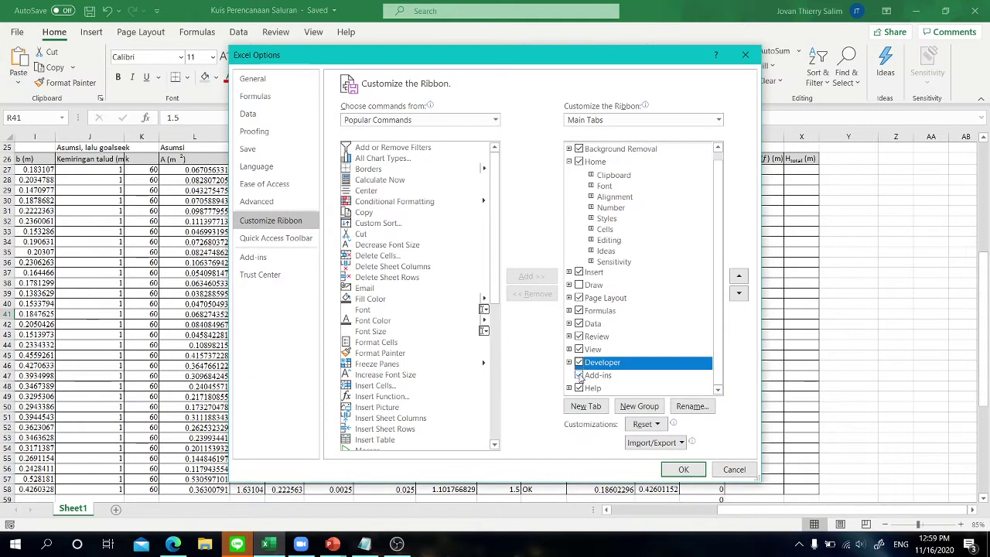
{"action": "left_click", "coordinate": [683, 470]}
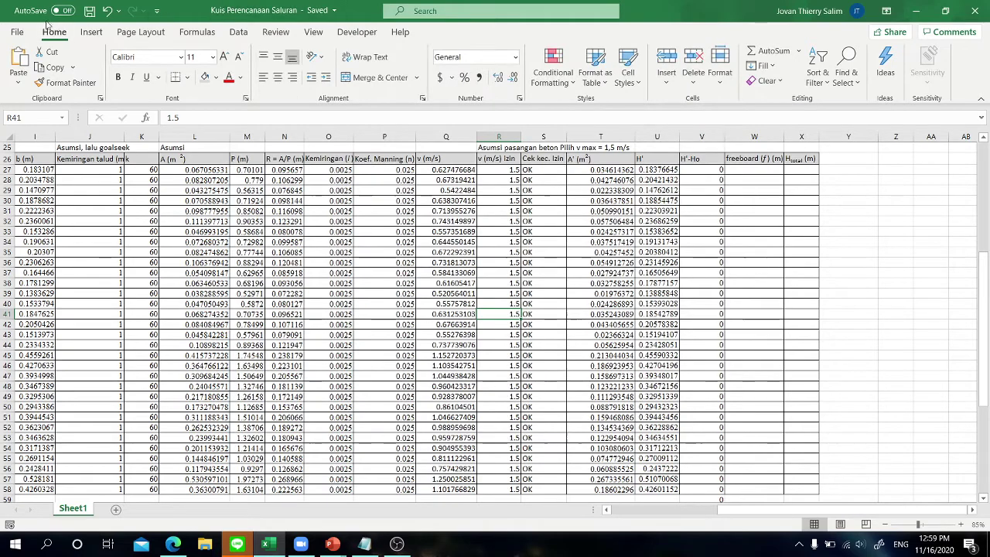
{"action": "left_click", "coordinate": [361, 33]}
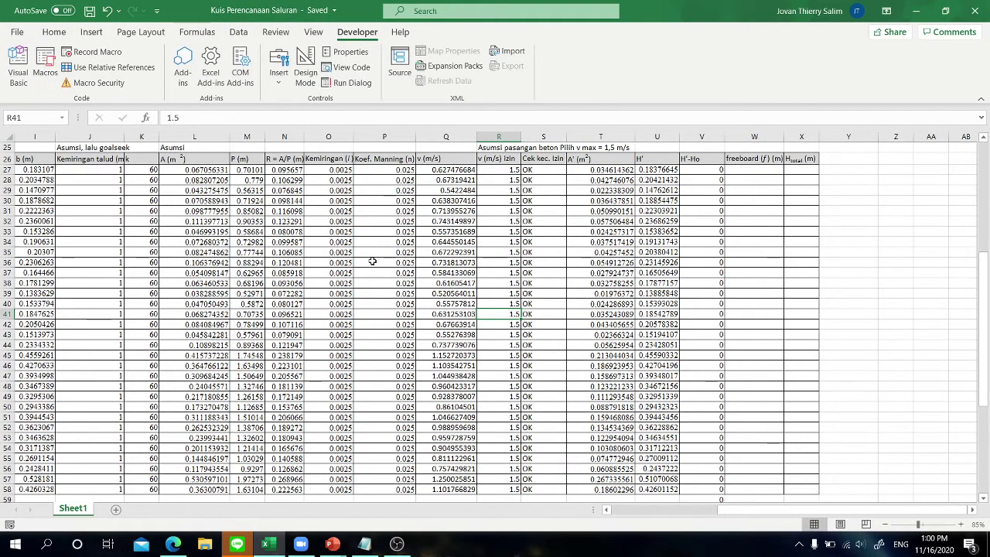
Review the parameter, Nomor 1 and Nomor 2 tables, including the H'-Ho formulas in V27:V58
{"action": "scroll", "coordinate": [372, 261], "scroll_direction": "up", "scroll_amount": 3}
{"action": "scroll", "coordinate": [206, 227], "scroll_direction": "left", "scroll_amount": 4}
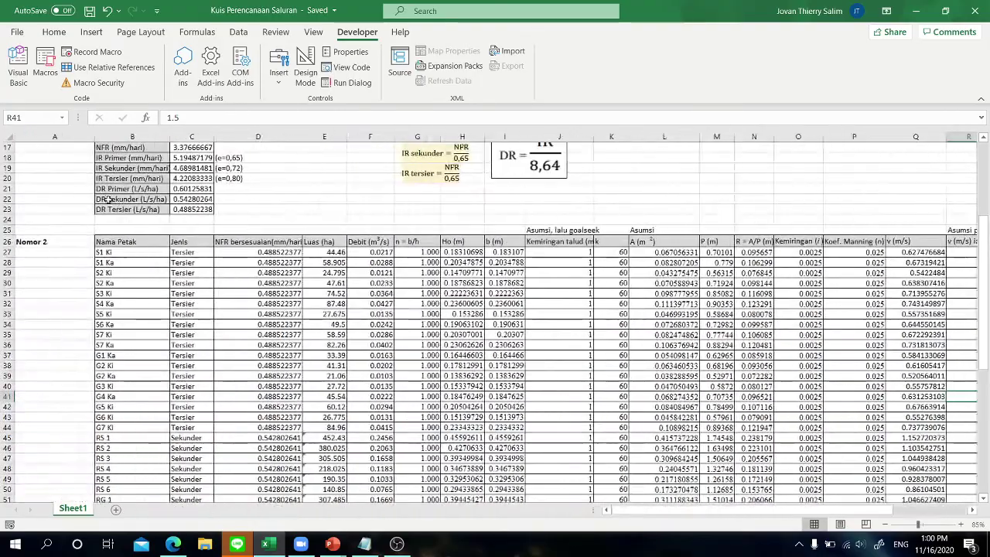
{"action": "scroll", "coordinate": [85, 153], "scroll_direction": "up", "scroll_amount": 5}
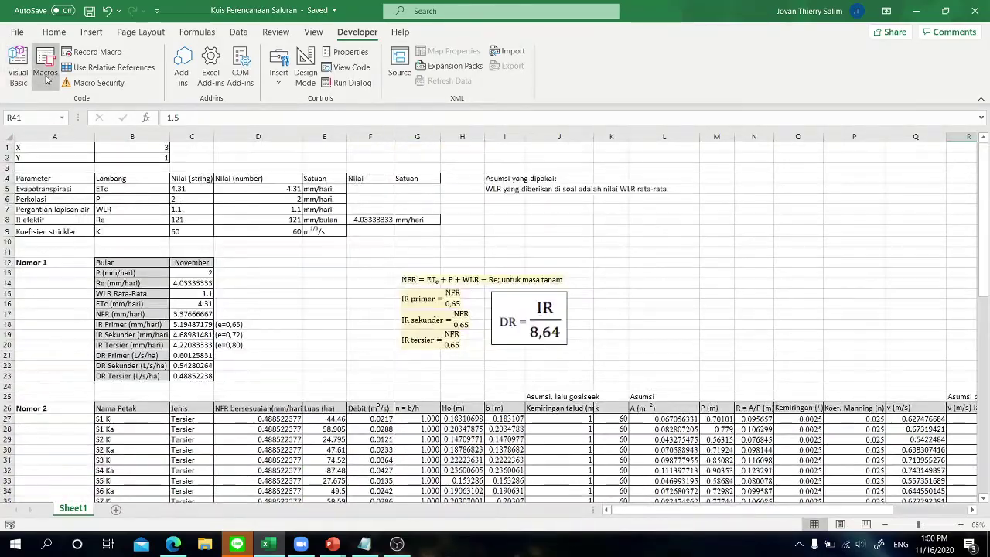
{"action": "scroll", "coordinate": [207, 192], "scroll_direction": "down", "scroll_amount": 10}
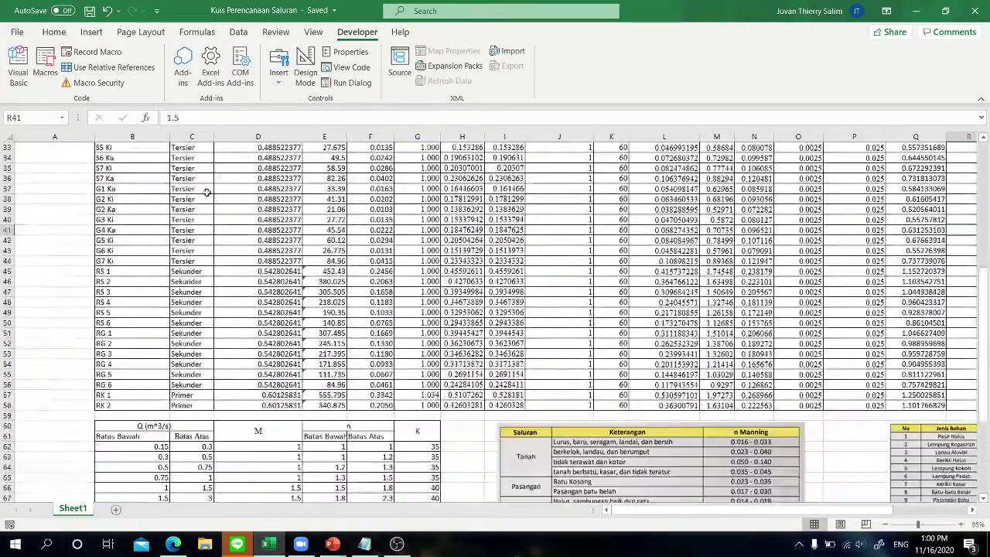
{"action": "scroll", "coordinate": [207, 192], "scroll_direction": "up", "scroll_amount": 3}
{"action": "scroll", "coordinate": [207, 201], "scroll_direction": "right", "scroll_amount": 4}
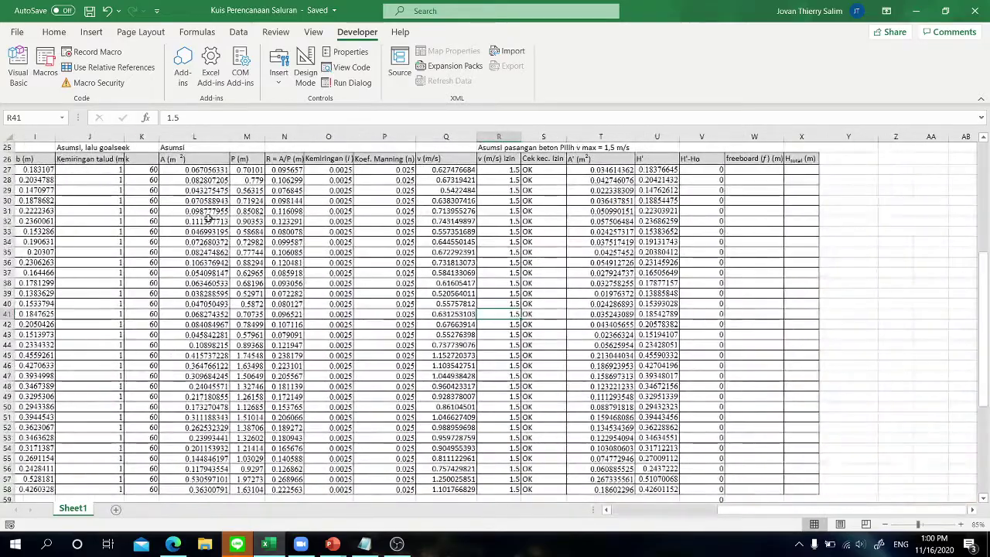
{"action": "scroll", "coordinate": [712, 386], "scroll_direction": "down", "scroll_amount": 3}
{"action": "scroll", "coordinate": [716, 426], "scroll_direction": "up", "scroll_amount": 3}
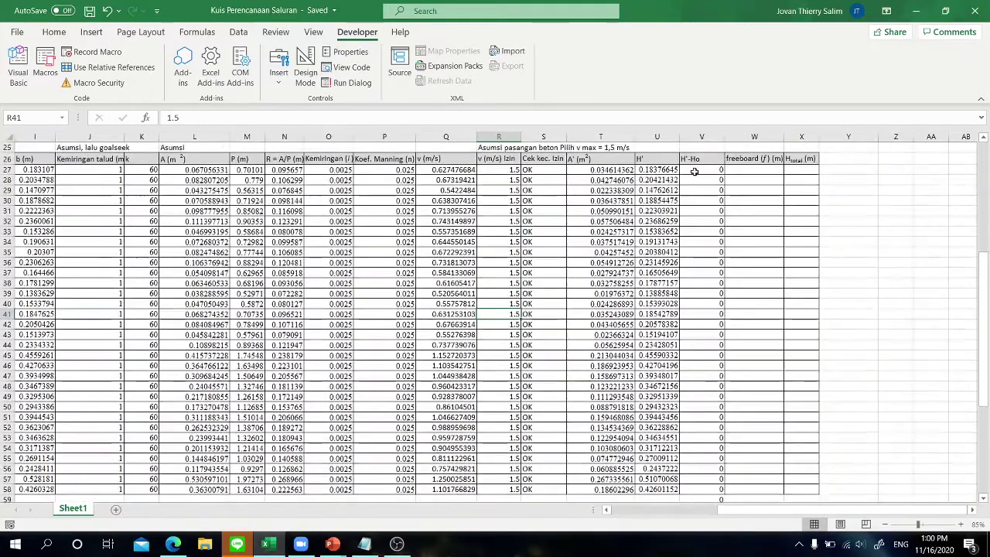
{"action": "left_click_drag", "start_coordinate": [694, 171], "coordinate": [727, 483]}
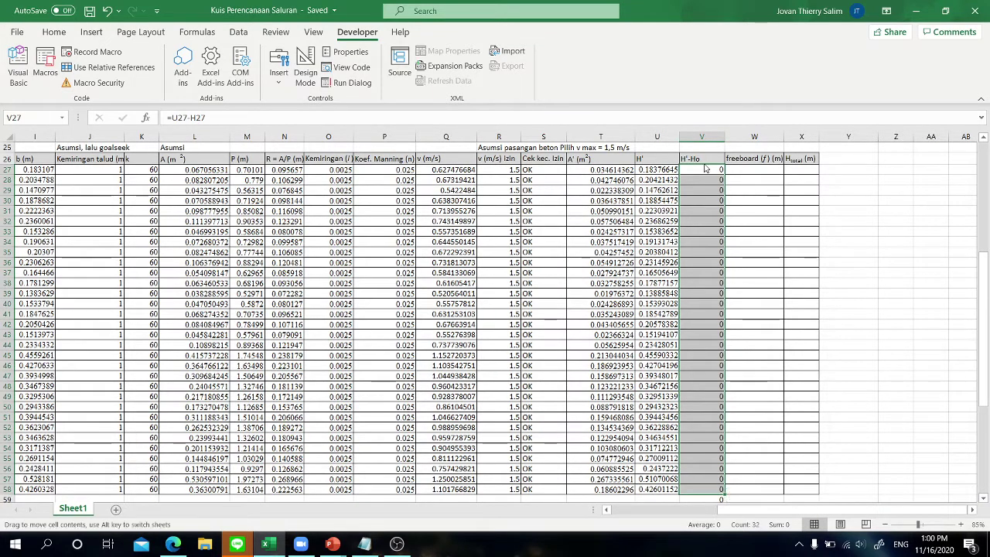
{"action": "left_click_drag", "start_coordinate": [702, 170], "coordinate": [718, 488]}
{"action": "left_click", "coordinate": [837, 387]}
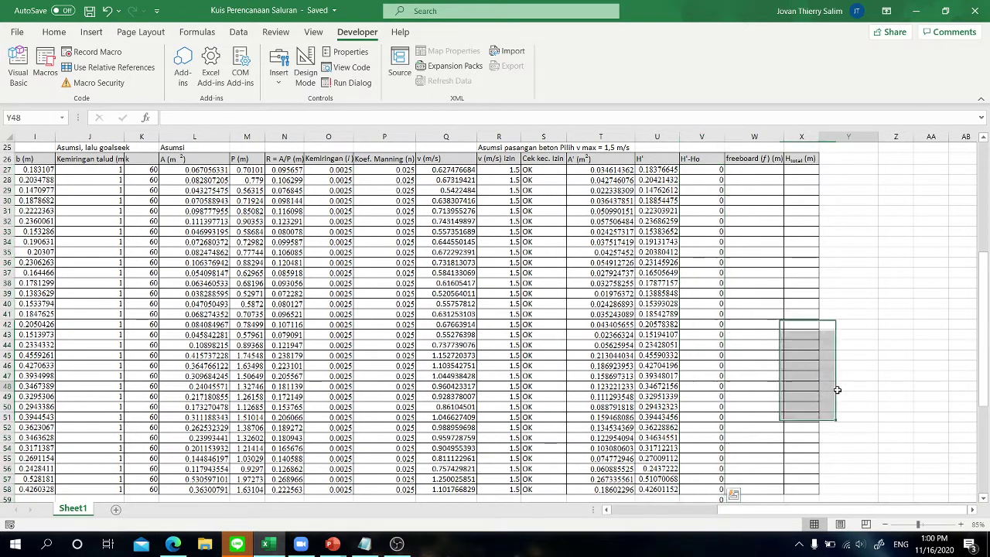
{"action": "left_click", "coordinate": [46, 68]}
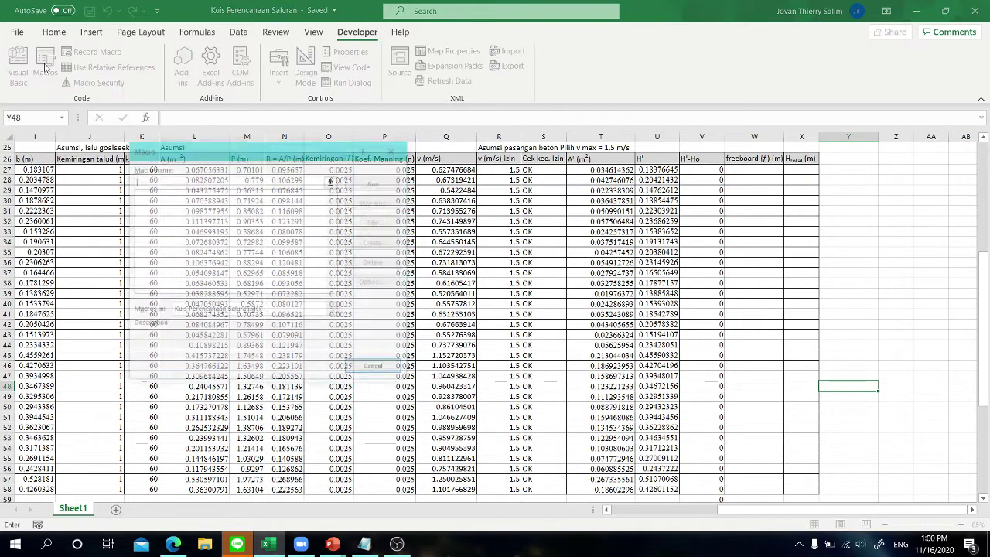
{"action": "left_click", "coordinate": [333, 309]}
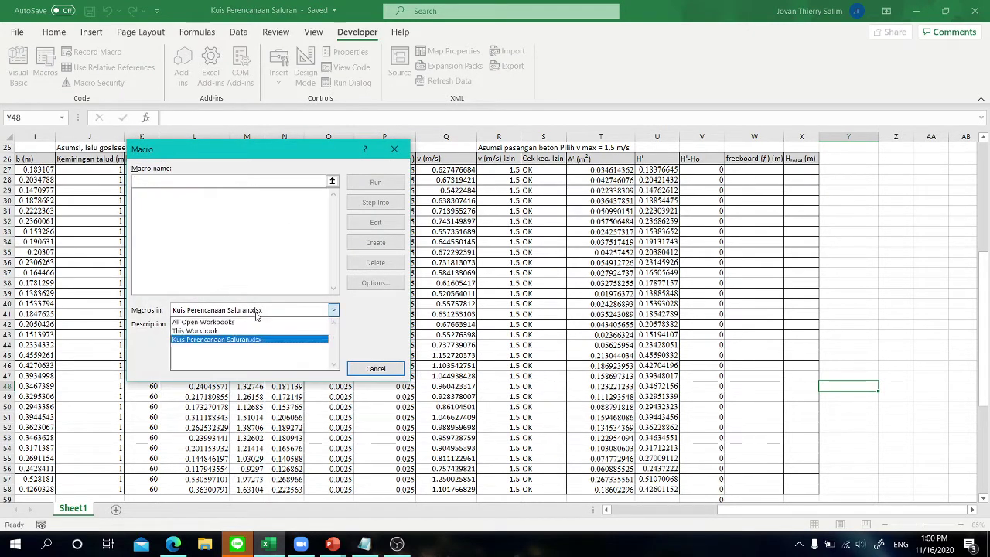
{"action": "left_click", "coordinate": [155, 206]}
{"action": "left_click", "coordinate": [375, 368]}
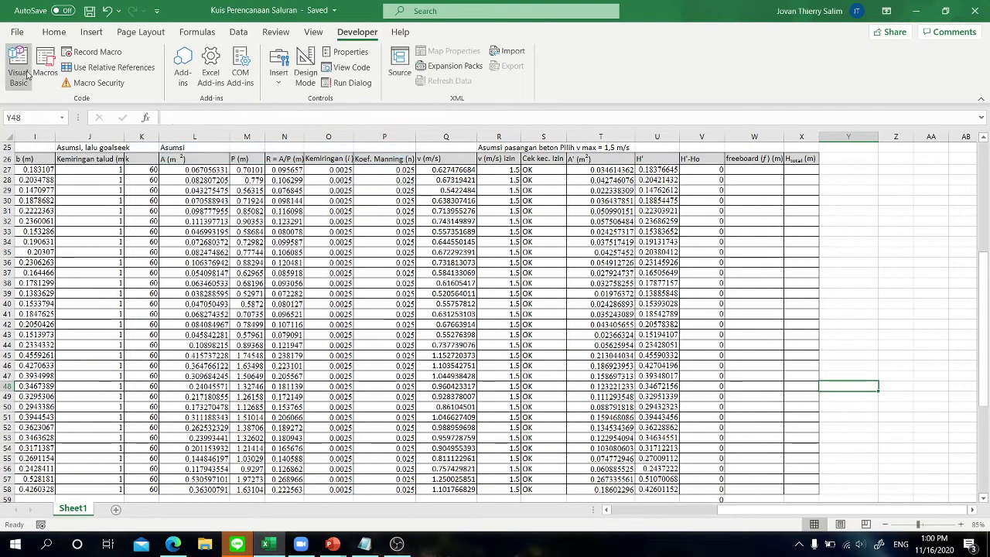
Copy the Goal_Seek_Macro_Berjamaah code, looping rows 27 to 58, from Notepad into Sheet1's code window in the Visual Basic editor
{"action": "left_click", "coordinate": [17, 69]}
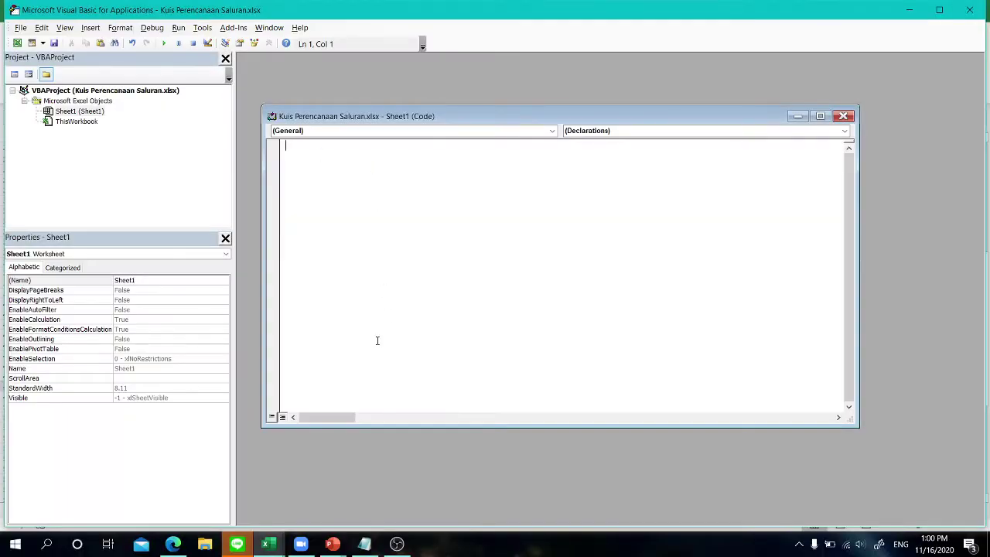
{"action": "left_click", "coordinate": [364, 543]}
{"action": "left_click_drag", "start_coordinate": [539, 184], "coordinate": [471, 108]}
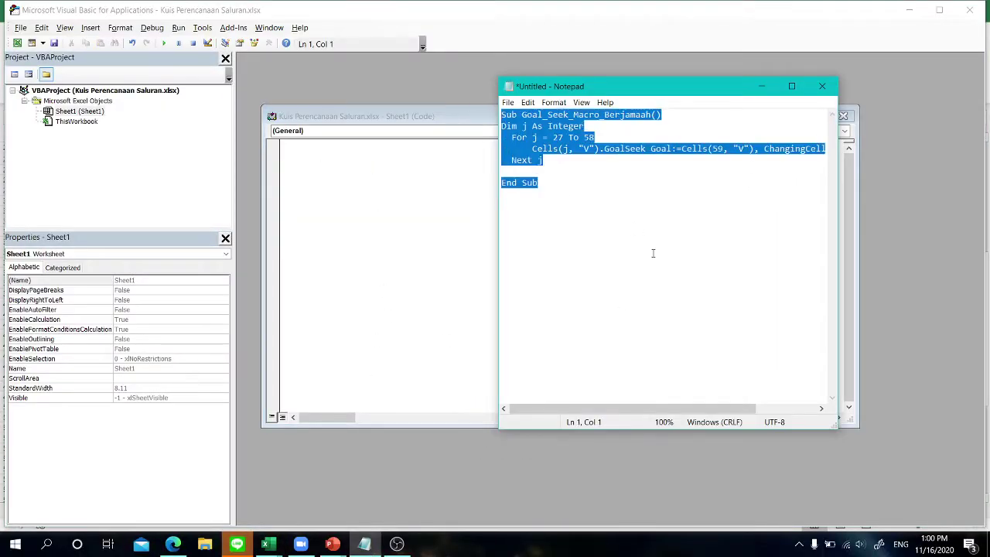
{"action": "left_click", "coordinate": [349, 198]}
{"action": "type", "text": "Sub Goal_Seek_Macro_Berjamaah() Dim j As Integer   For j = 27 To 58       Cells(j, \"V\").GoalSeek Goal:=Cells(59, \"V\"), ChangingCell:=Cells(j, \"H\")   Next j  End Sub"}
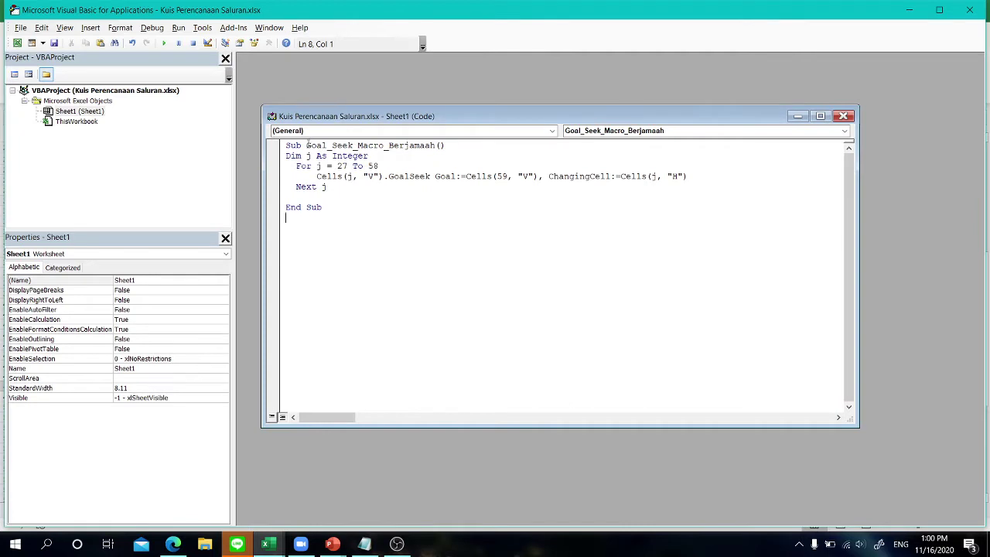
{"action": "left_click_drag", "start_coordinate": [307, 144], "coordinate": [439, 145]}
{"action": "left_click", "coordinate": [384, 167]}
Minimize Notepad and the Visual Basic editor to return to the worksheet, keeping the unsaved Notepad text open
{"action": "left_click", "coordinate": [938, 10]}
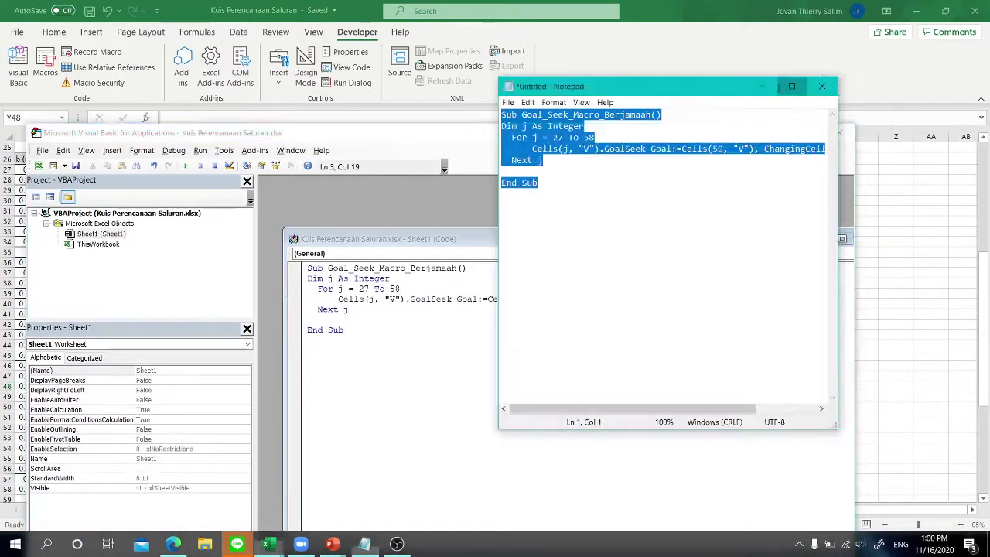
{"action": "left_click", "coordinate": [784, 86]}
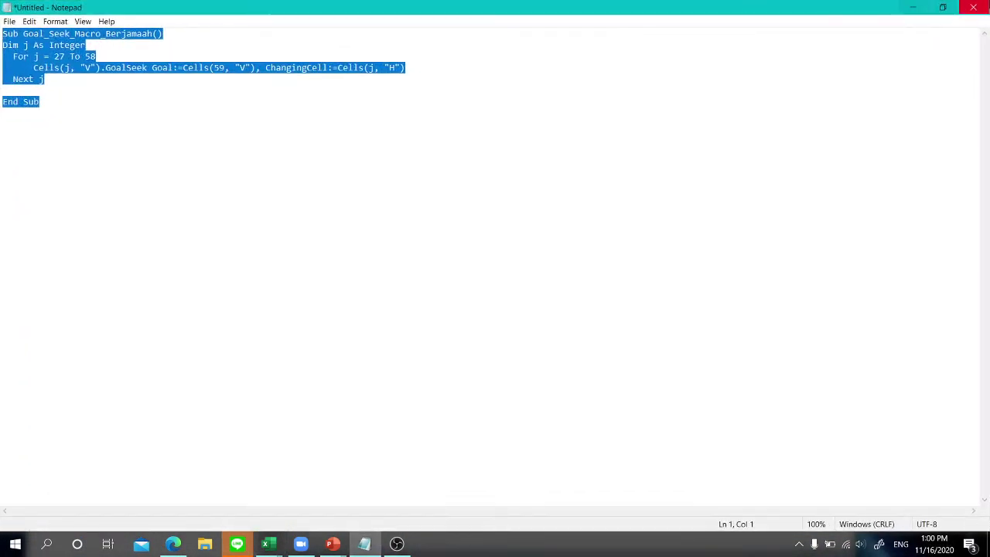
{"action": "left_click", "coordinate": [972, 7]}
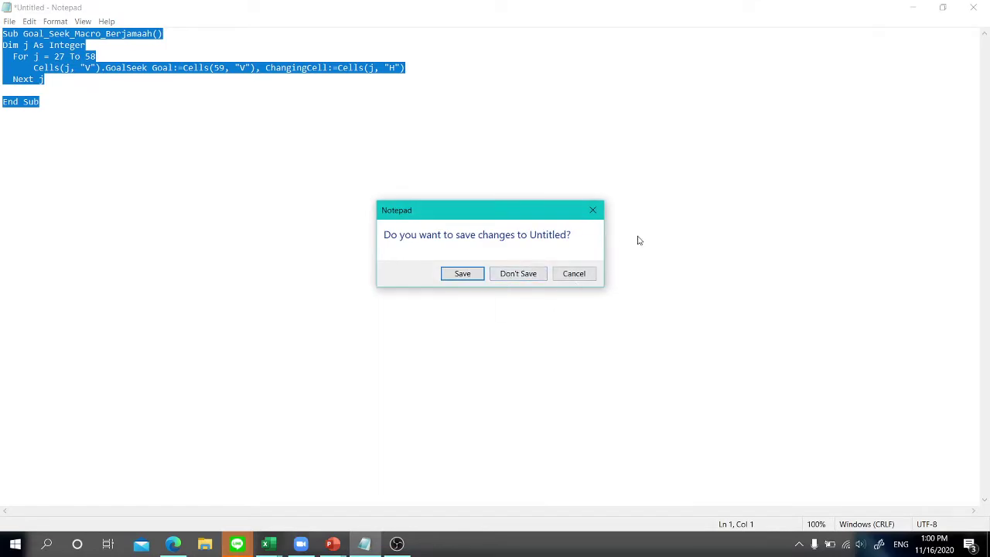
{"action": "left_click", "coordinate": [576, 271]}
{"action": "left_click_drag", "start_coordinate": [665, 7], "coordinate": [692, 151]}
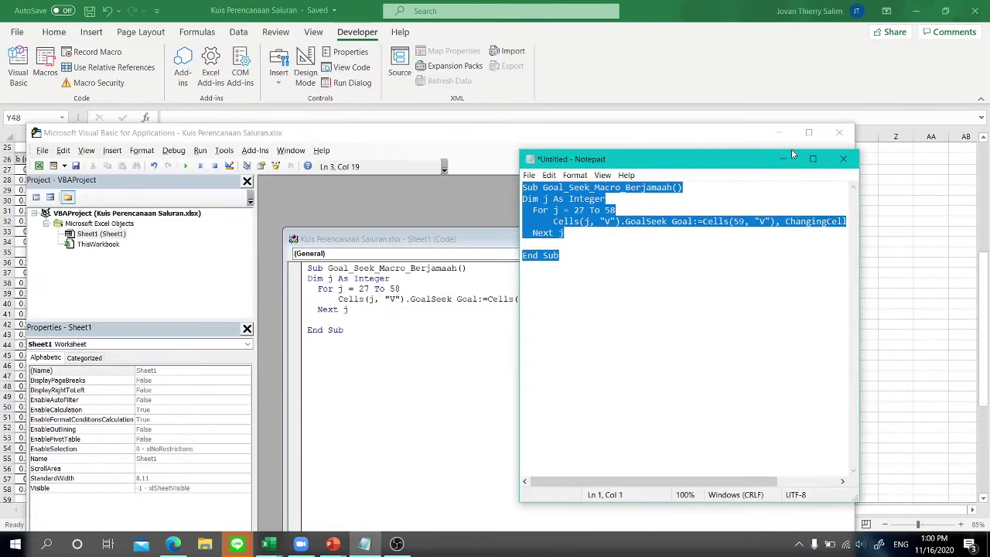
{"action": "left_click", "coordinate": [784, 149]}
{"action": "left_click", "coordinate": [782, 138]}
Examine the macro's target cells V27:V58 in the H'-Ho column and the goal value cell V59
{"action": "scroll", "coordinate": [657, 309], "scroll_direction": "down", "scroll_amount": 5}
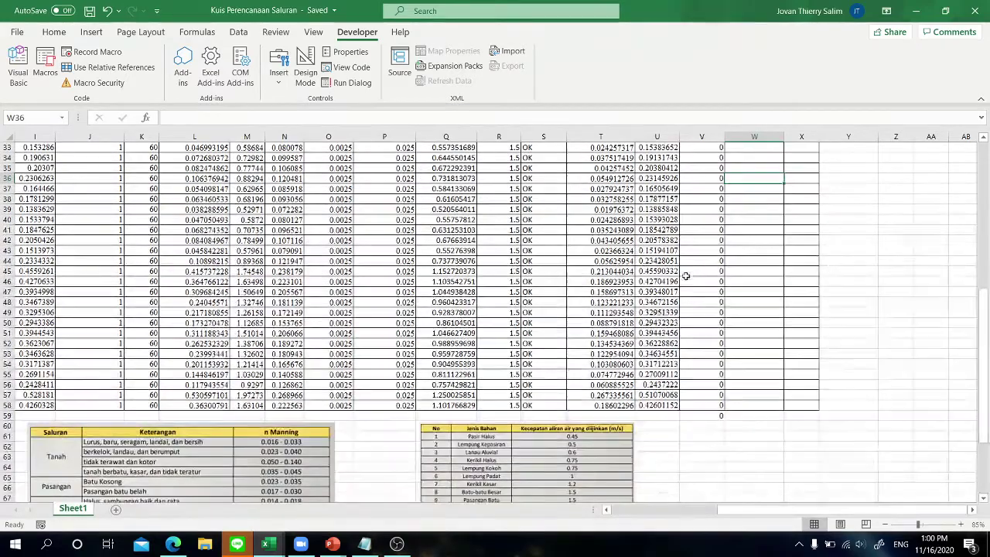
{"action": "scroll", "coordinate": [657, 309], "scroll_direction": "up", "scroll_amount": 8}
{"action": "scroll", "coordinate": [680, 301], "scroll_direction": "down", "scroll_amount": 7}
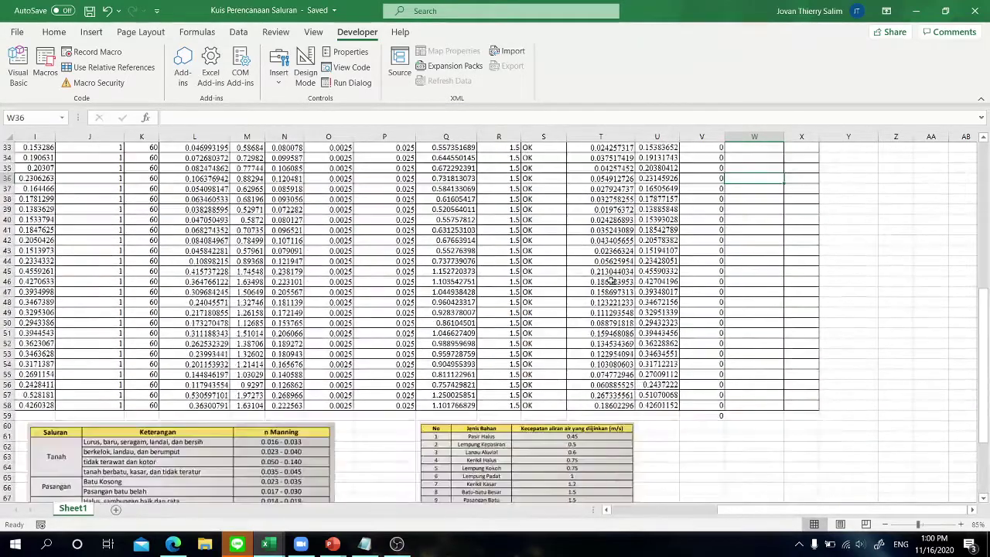
{"action": "scroll", "coordinate": [702, 294], "scroll_direction": "up", "scroll_amount": 7}
{"action": "left_click_drag", "start_coordinate": [701, 253], "coordinate": [702, 480]}
{"action": "left_click_drag", "start_coordinate": [705, 159], "coordinate": [713, 479]}
{"action": "left_click", "coordinate": [711, 491]}
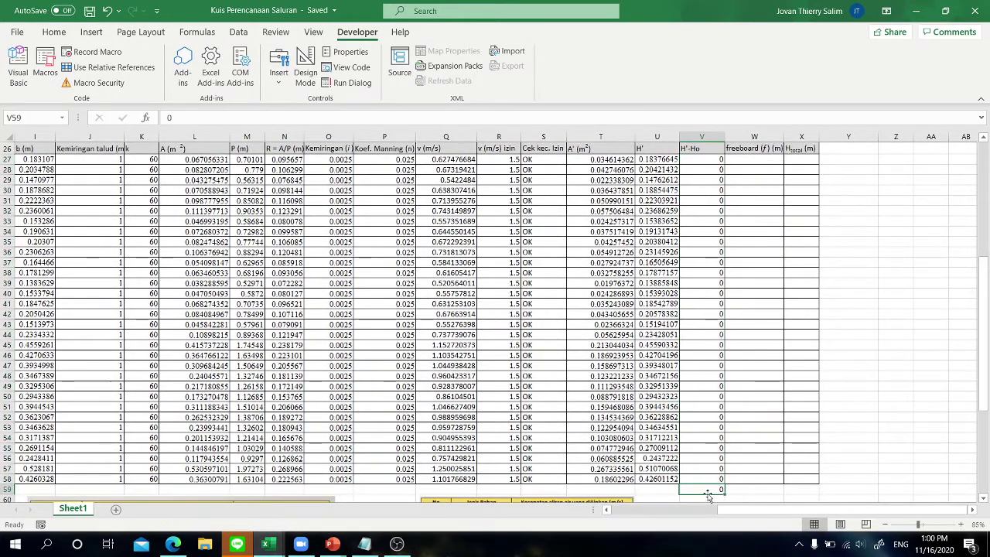
{"action": "left_click", "coordinate": [696, 136]}
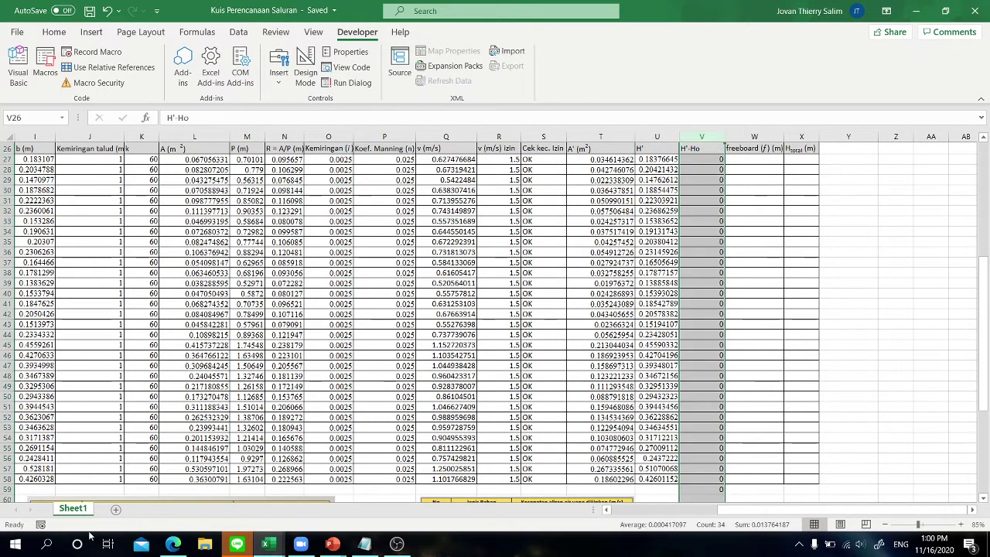
{"action": "left_click", "coordinate": [708, 303]}
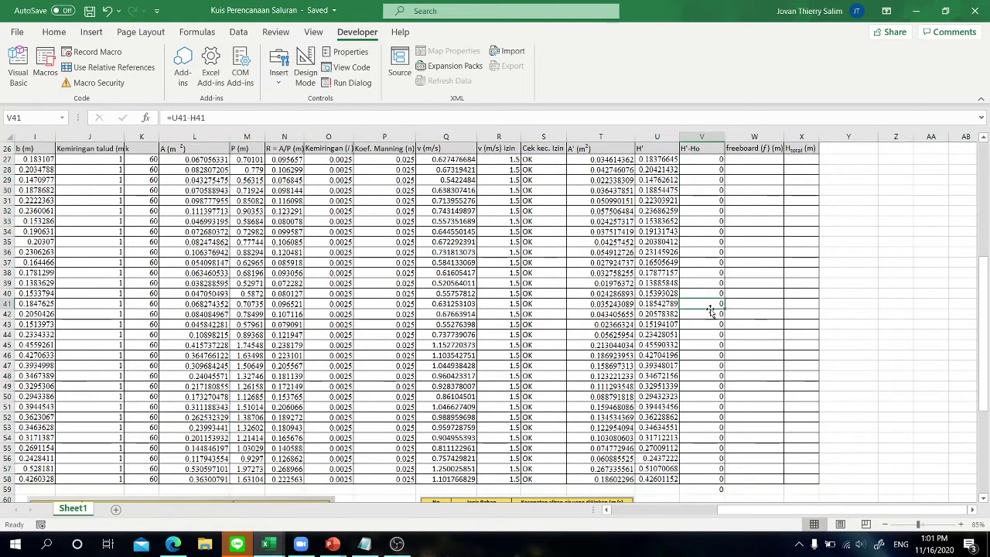
{"action": "left_click_drag", "start_coordinate": [698, 160], "coordinate": [710, 477]}
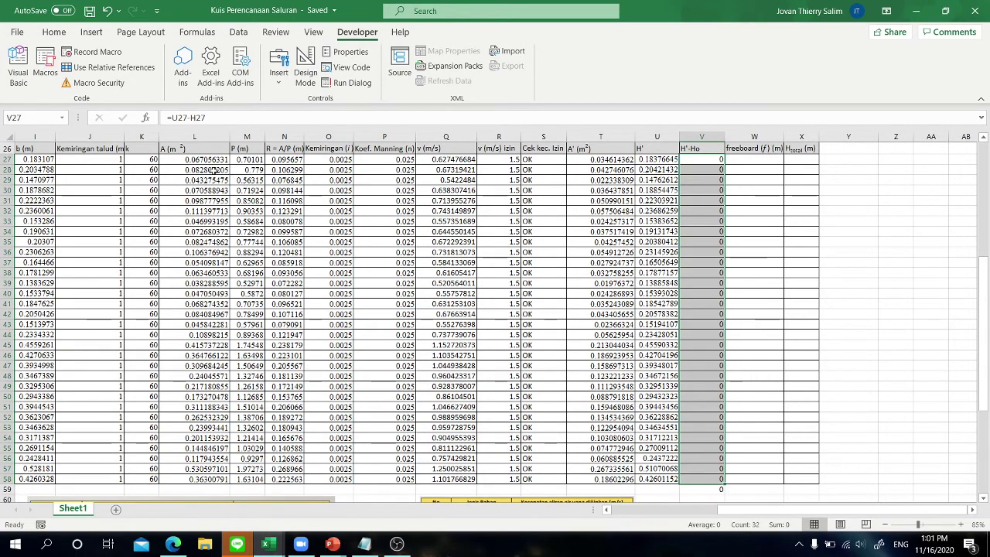
Format the Ho values in H27:H58 to show four decimal places
{"action": "scroll", "coordinate": [222, 181], "scroll_direction": "left", "scroll_amount": 3}
{"action": "left_click", "coordinate": [462, 158]}
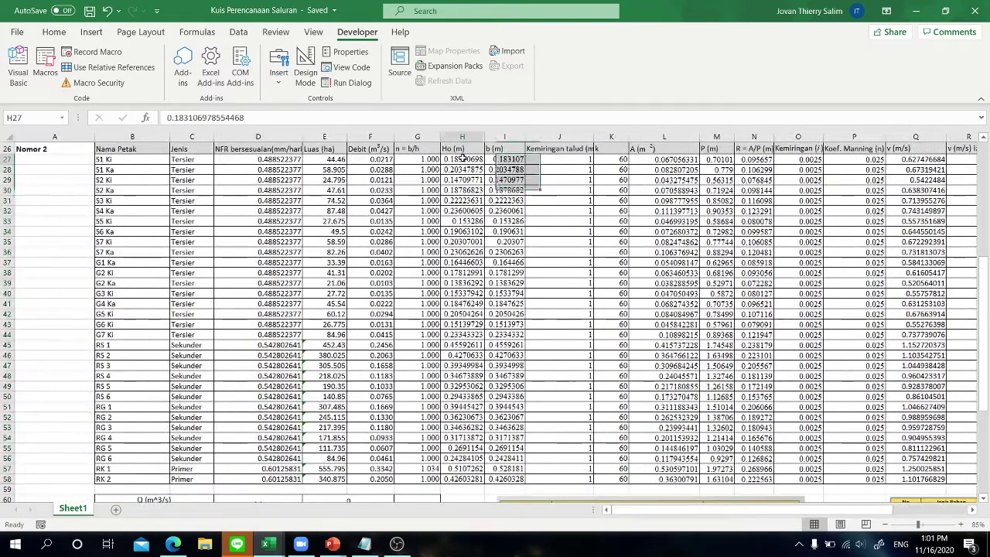
{"action": "left_click_drag", "start_coordinate": [463, 157], "coordinate": [475, 479]}
{"action": "left_click", "coordinate": [53, 32]}
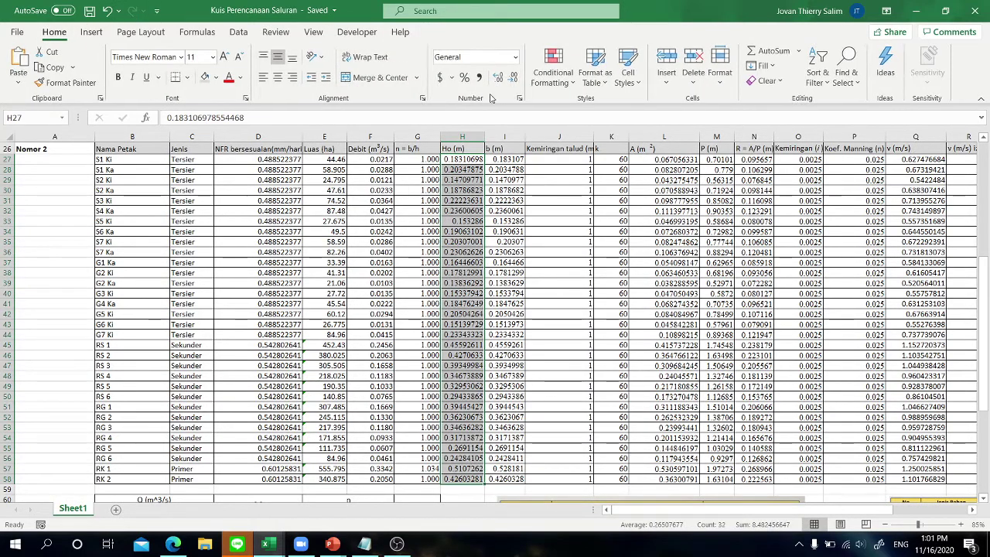
{"action": "left_click", "coordinate": [512, 79]}
{"action": "left_click", "coordinate": [511, 78]}
{"action": "left_click", "coordinate": [512, 78]}
{"action": "left_click", "coordinate": [512, 78]}
{"action": "left_click_drag", "start_coordinate": [559, 283], "coordinate": [559, 293]}
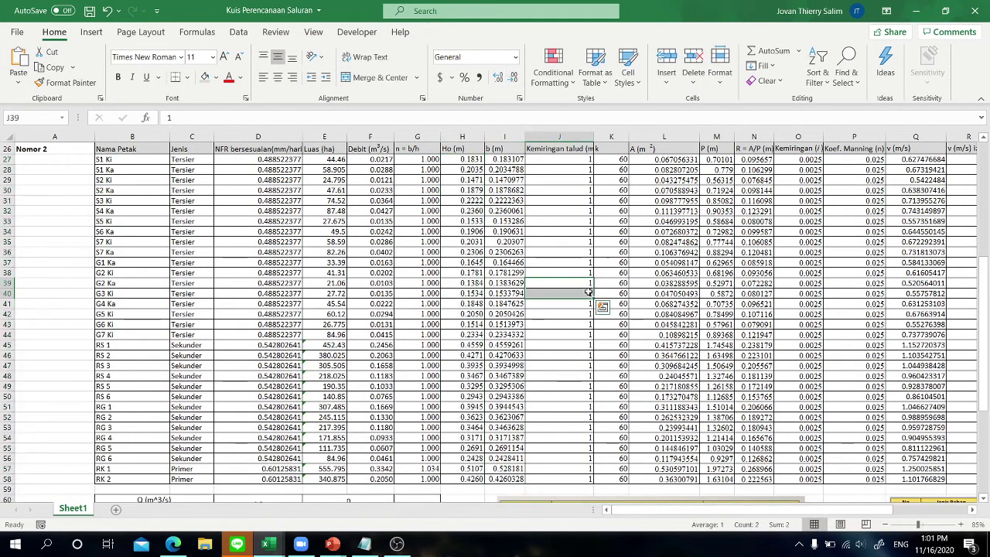
Examine the Ho cells H27:H58, the H'-Ho cells V27:V58 and the goal value cell V59 used by the macro
{"action": "left_click_drag", "start_coordinate": [466, 160], "coordinate": [474, 479]}
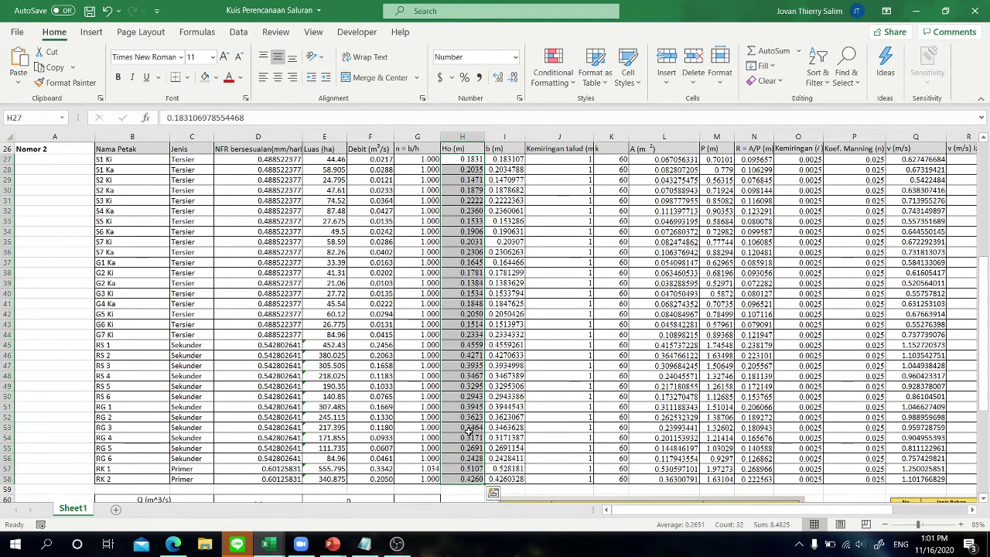
{"action": "scroll", "coordinate": [720, 158], "scroll_direction": "right", "scroll_amount": 3}
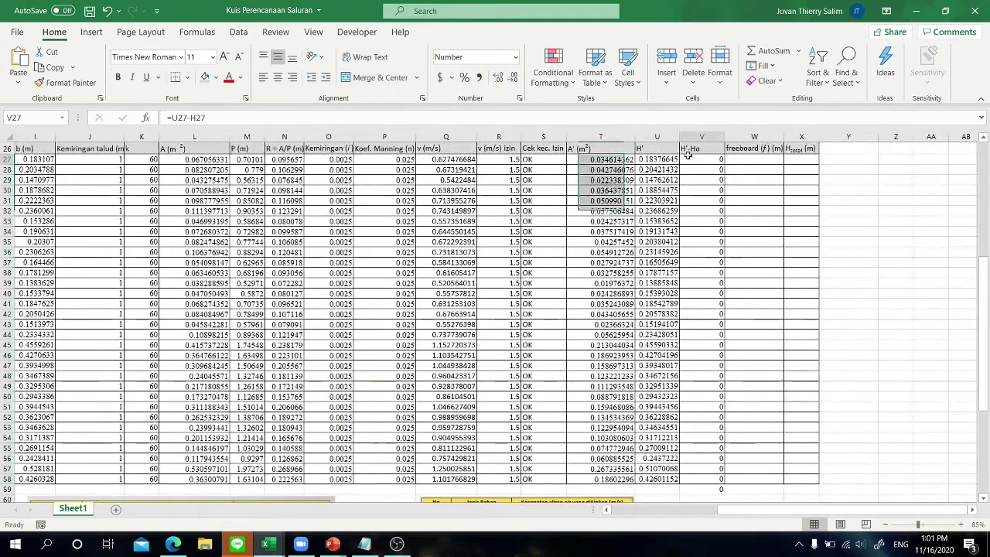
{"action": "left_click_drag", "start_coordinate": [700, 160], "coordinate": [700, 478]}
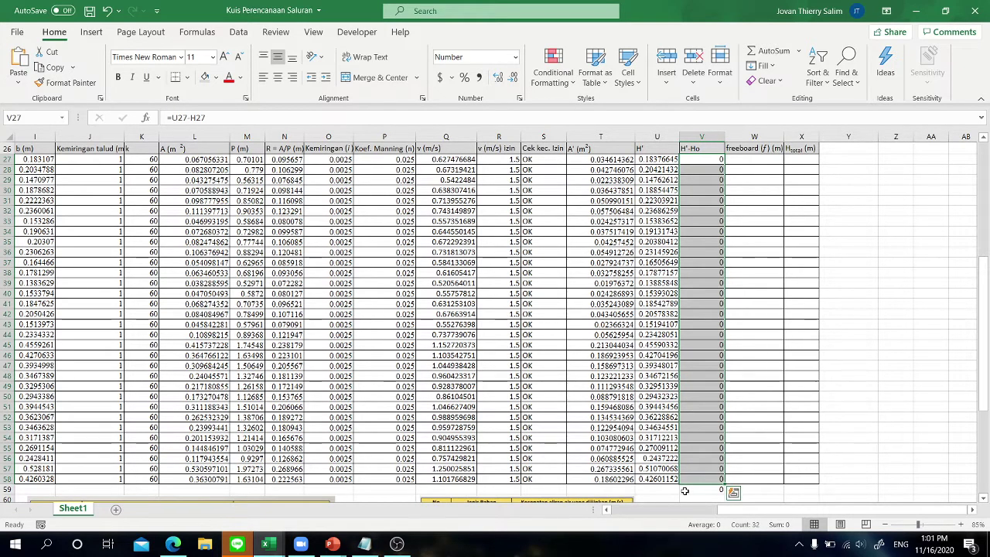
{"action": "left_click", "coordinate": [687, 490]}
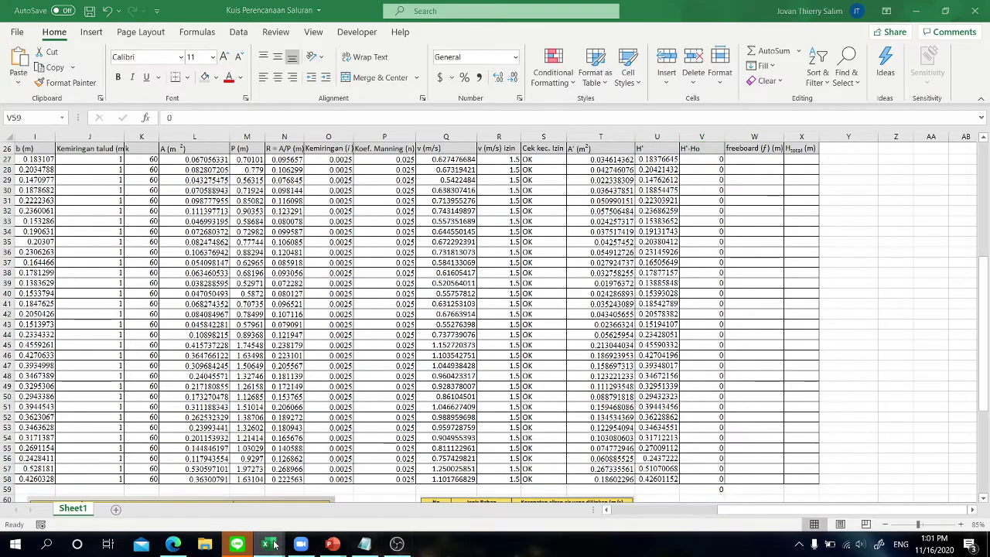
Review the integer declaration and the 27 To 58 loop line in the Visual Basic editor, then return to the worksheet
{"action": "mouse_move", "coordinate": [268, 543]}
{"action": "left_click", "coordinate": [337, 494]}
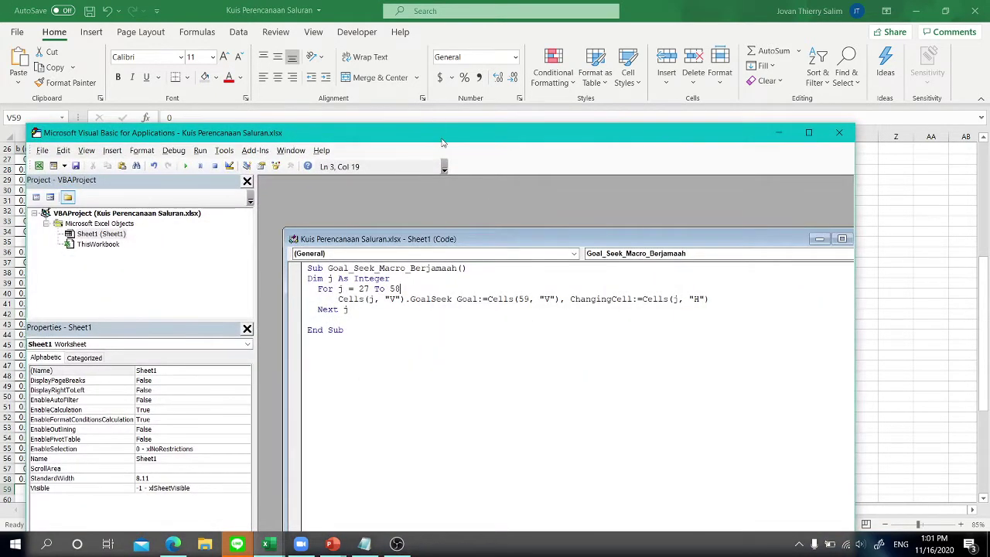
{"action": "left_click_drag", "start_coordinate": [443, 143], "coordinate": [484, 56]}
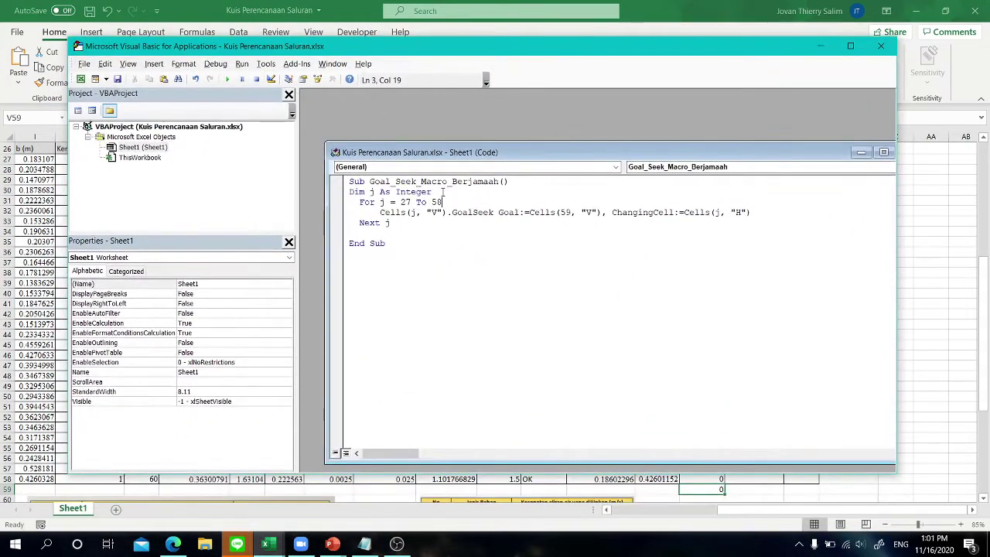
{"action": "left_click", "coordinate": [345, 193]}
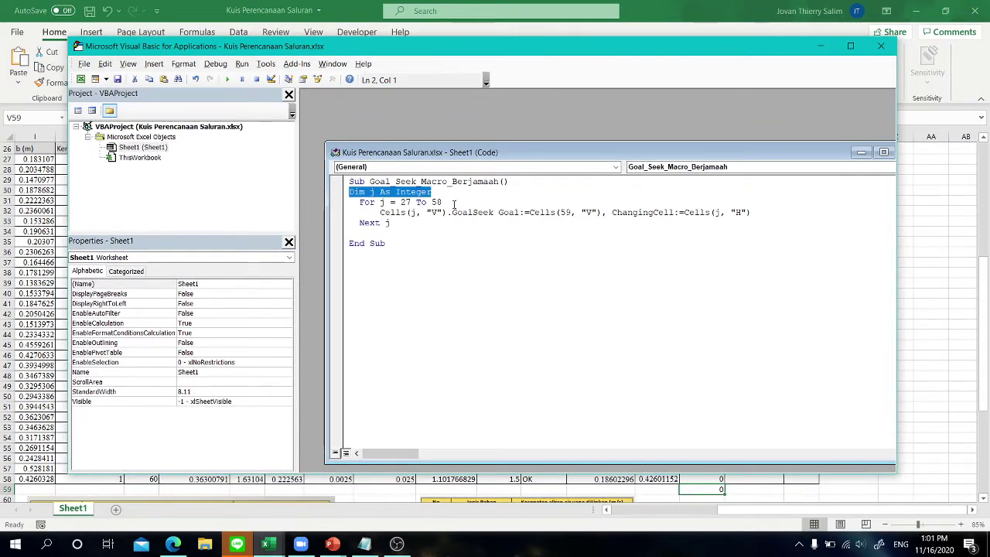
{"action": "left_click_drag", "start_coordinate": [358, 202], "coordinate": [440, 202]}
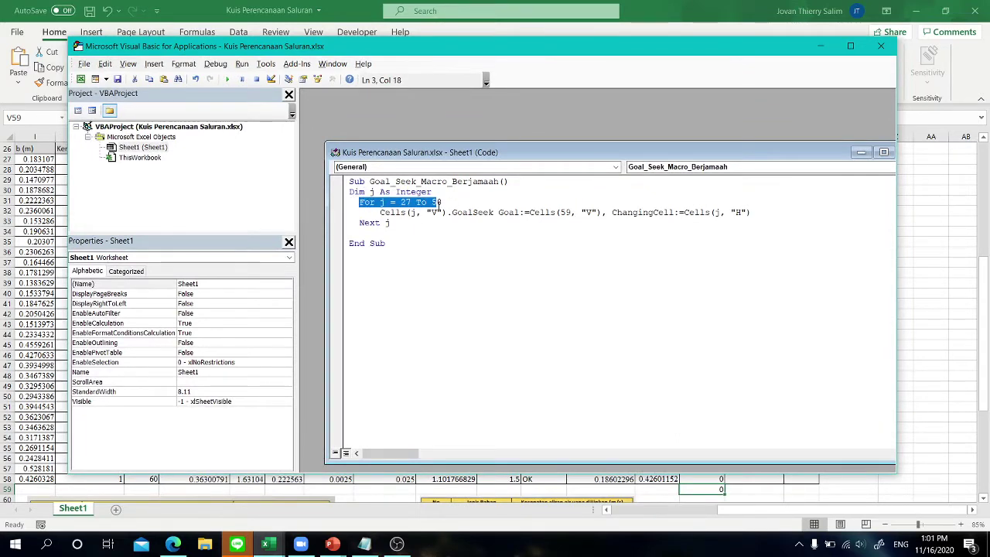
{"action": "left_click", "coordinate": [819, 45]}
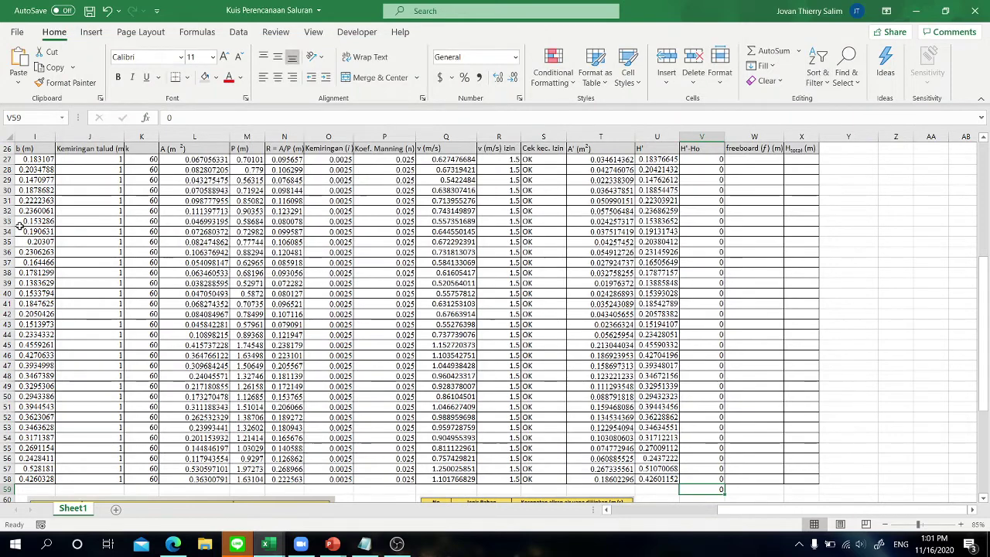
Check worksheet rows 27 to 58 against the macro's loop range
{"action": "scroll", "coordinate": [39, 228], "scroll_direction": "up", "scroll_amount": 5}
{"action": "scroll", "coordinate": [43, 240], "scroll_direction": "down", "scroll_amount": 5}
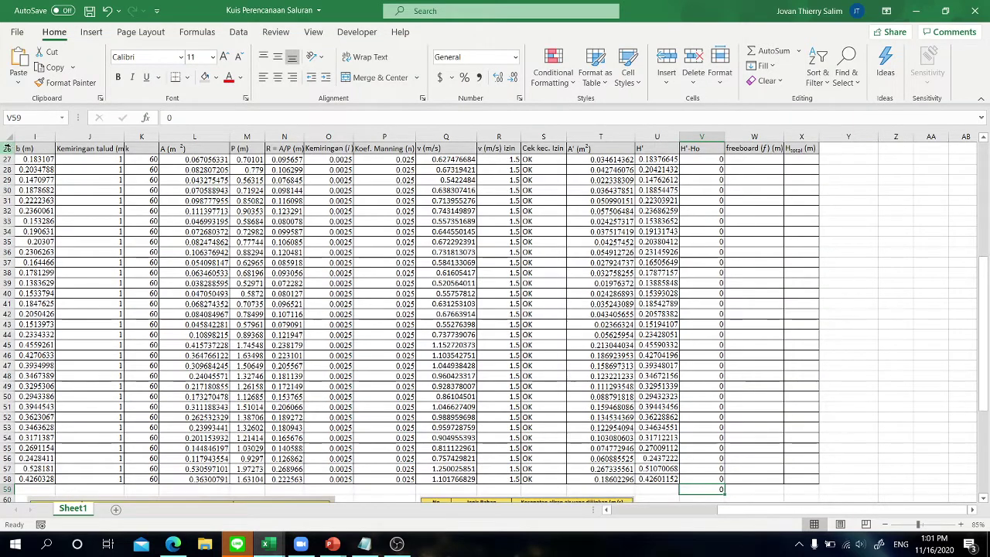
{"action": "left_click", "coordinate": [7, 148]}
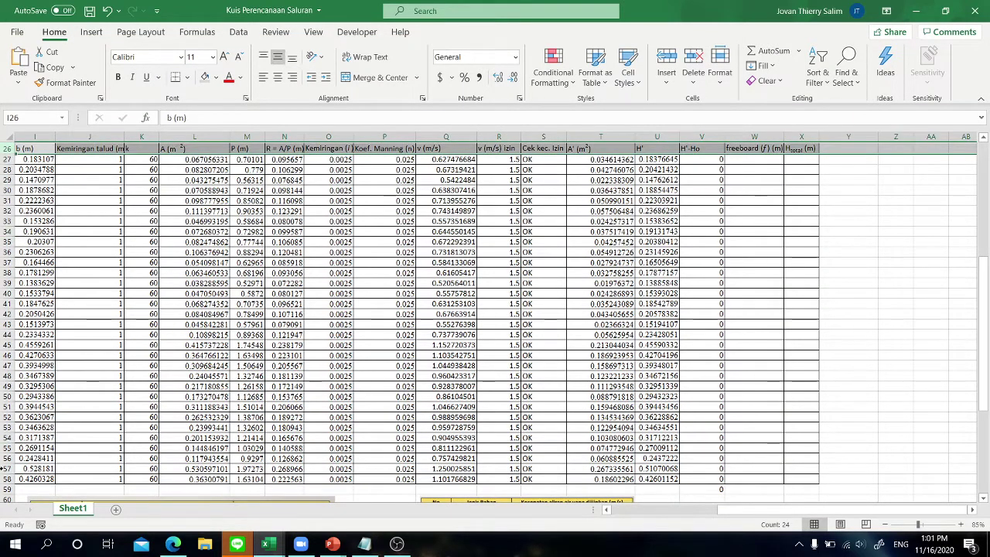
{"action": "left_click", "coordinate": [7, 479], "text": "shift"}
{"action": "left_click", "coordinate": [146, 221]}
{"action": "left_click", "coordinate": [11, 160]}
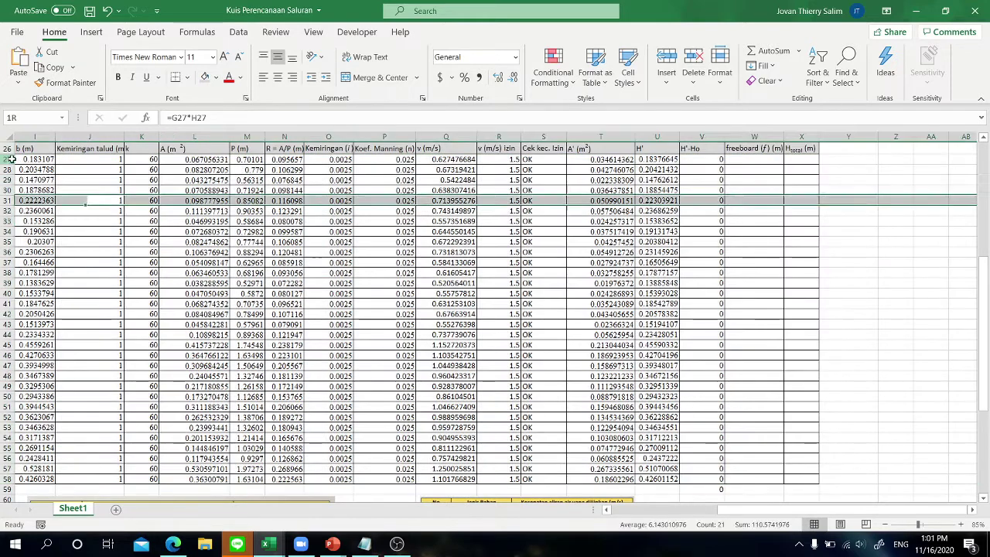
{"action": "left_click", "coordinate": [6, 479], "text": "shift"}
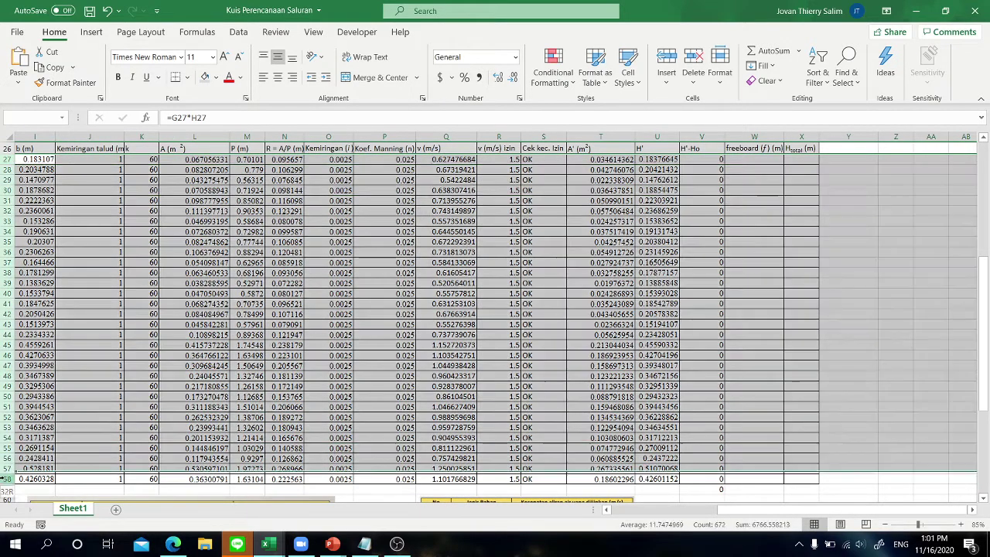
{"action": "mouse_move", "coordinate": [396, 544]}
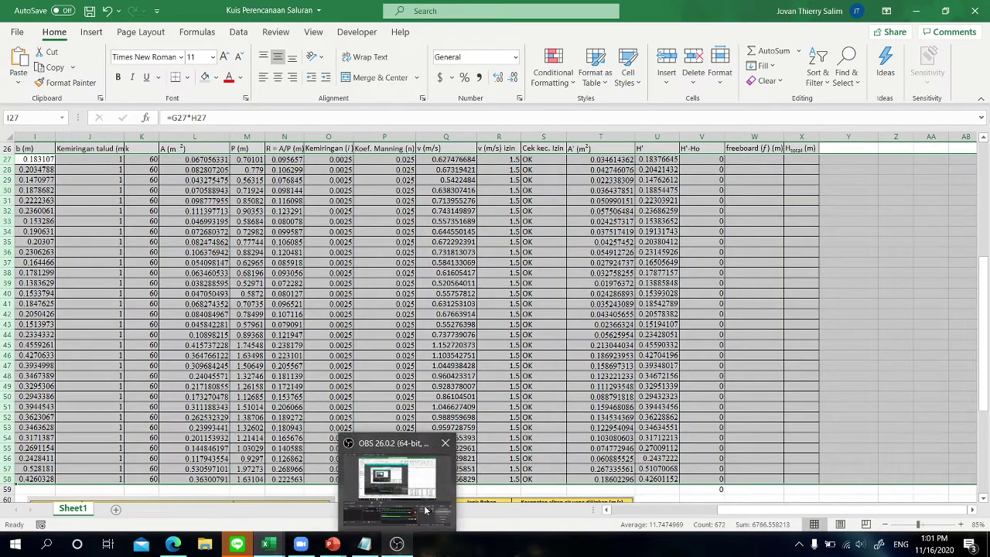
{"action": "left_click", "coordinate": [480, 338]}
Bring up the macro text in Notepad and widen its window to fit the whole GoalSeek line
{"action": "left_click", "coordinate": [364, 543]}
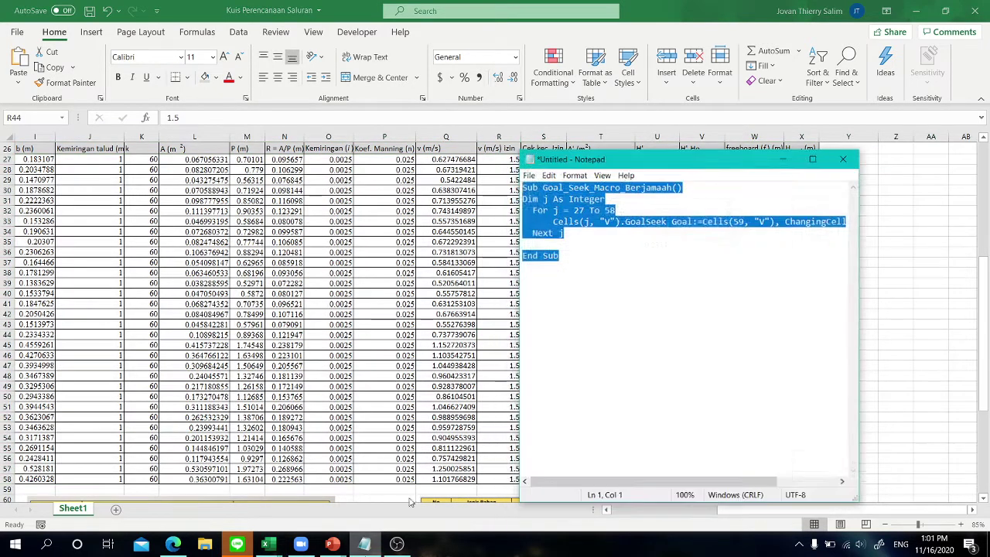
{"action": "left_click", "coordinate": [659, 244]}
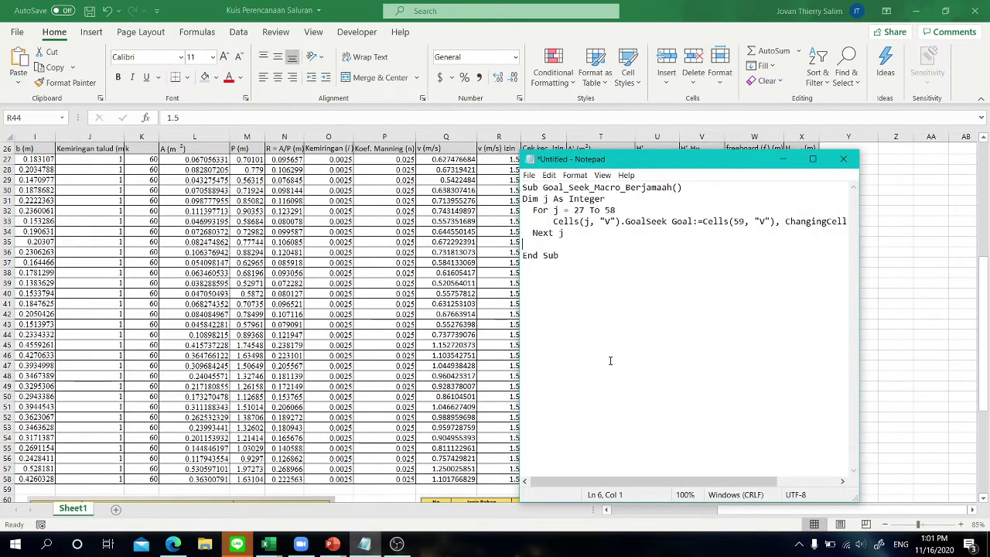
{"action": "left_click_drag", "start_coordinate": [629, 481], "coordinate": [656, 464]}
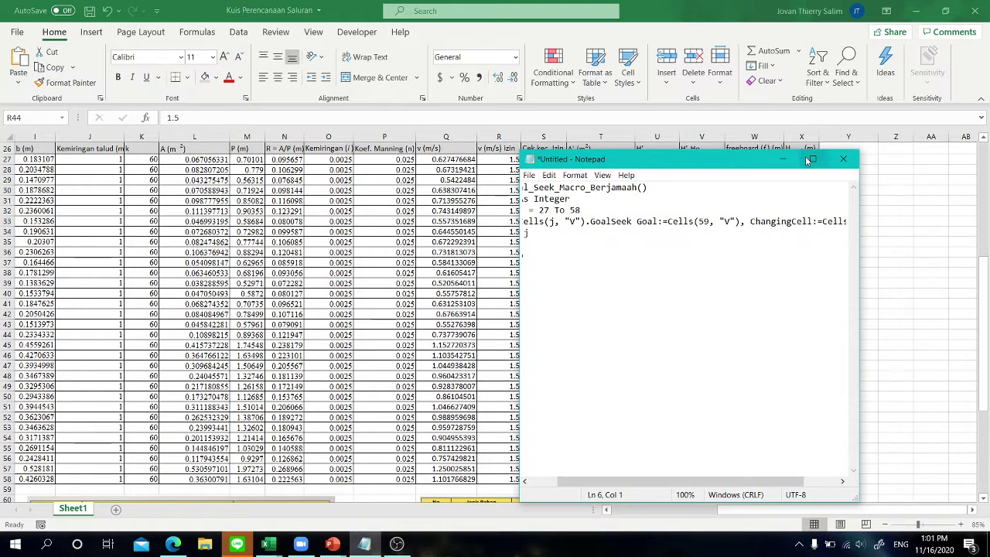
{"action": "left_click_drag", "start_coordinate": [520, 223], "coordinate": [496, 224]}
{"action": "left_click", "coordinate": [494, 224]}
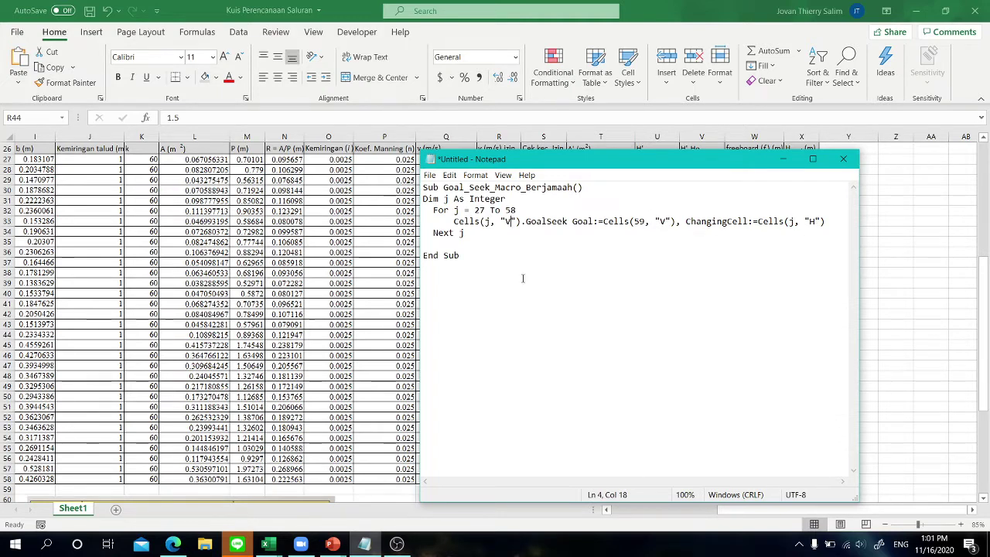
Compare the Cells(j, "V") reference in the Notepad macro with the H'-Ho cells V27:V58
{"action": "left_click", "coordinate": [487, 223], "text": "shift"}
{"action": "left_click", "coordinate": [740, 254]}
{"action": "left_click_drag", "start_coordinate": [517, 221], "coordinate": [478, 222]}
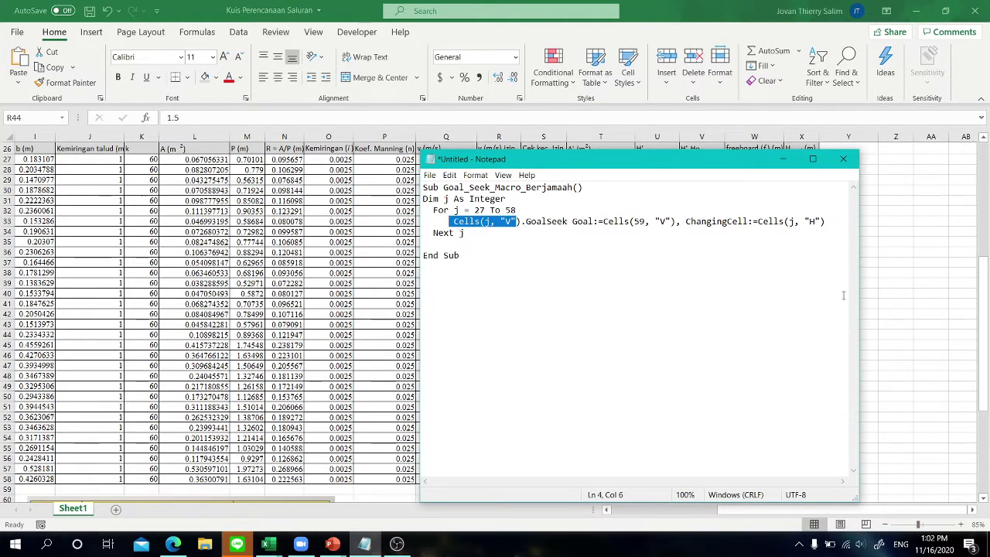
{"action": "left_click", "coordinate": [889, 272]}
{"action": "left_click_drag", "start_coordinate": [700, 158], "coordinate": [706, 476]}
{"action": "key", "text": "alt+Tab"}
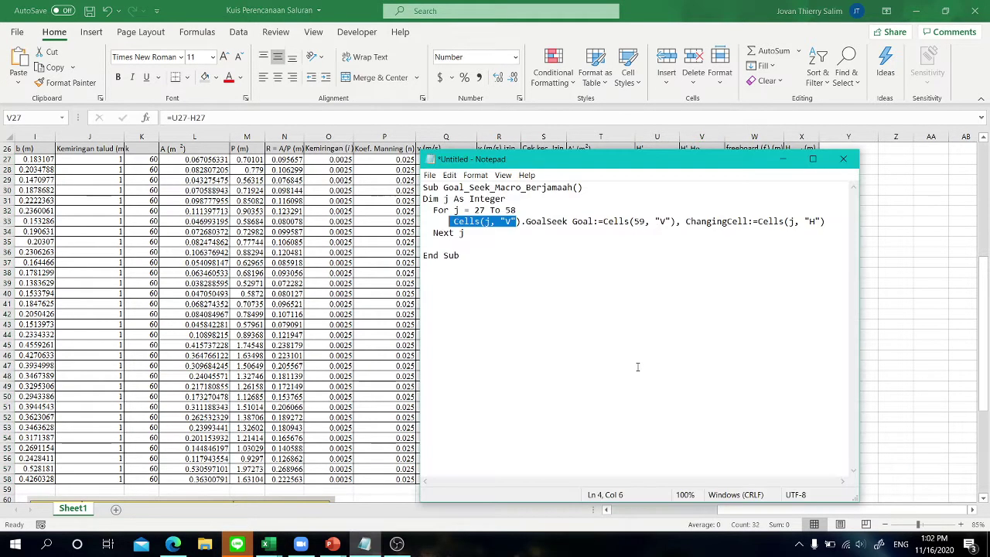
Review the GoalSeek Goal:=Cells(59, "V") part of the macro line, then minimize Notepad
{"action": "left_click", "coordinate": [534, 221]}
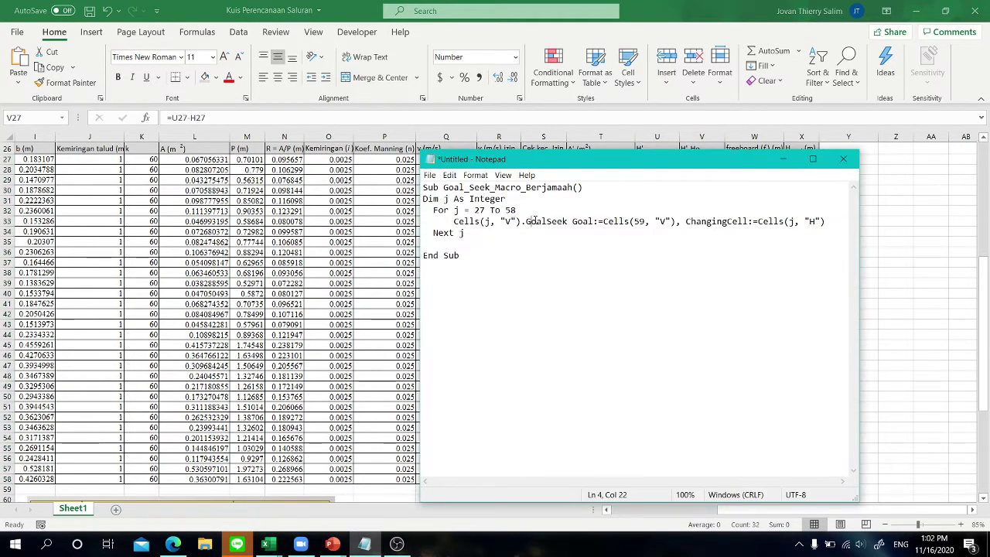
{"action": "left_click_drag", "start_coordinate": [526, 221], "coordinate": [675, 220]}
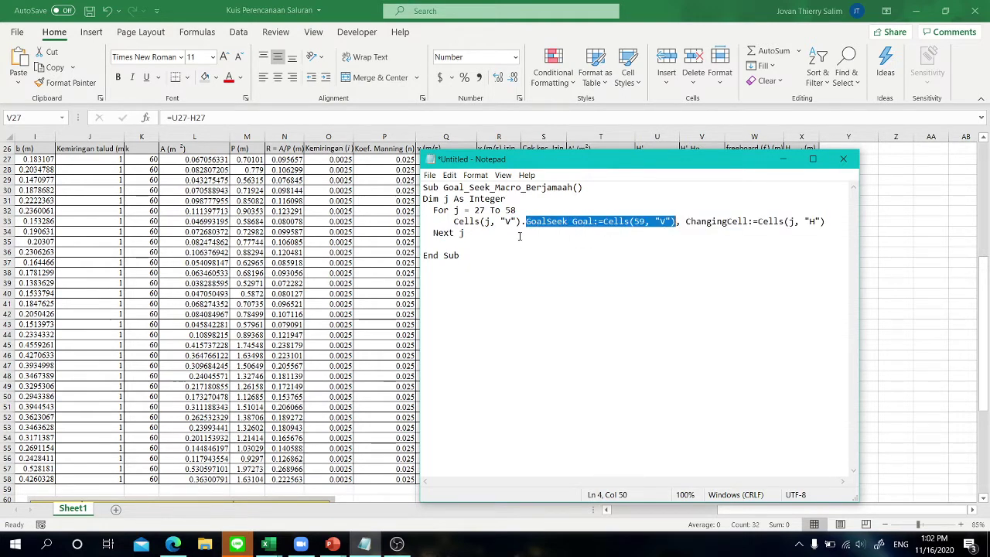
{"action": "left_click", "coordinate": [624, 232]}
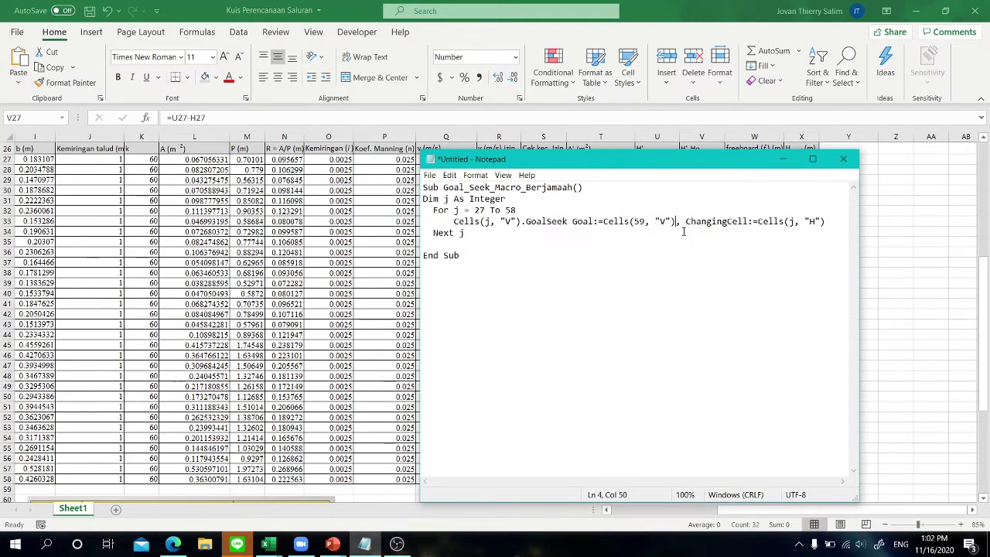
{"action": "left_click", "coordinate": [782, 159]}
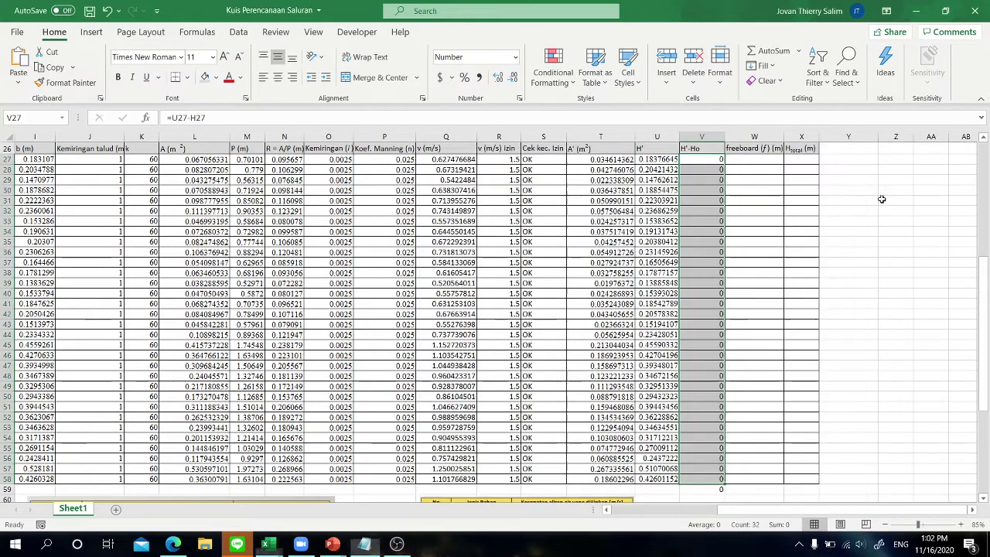
{"action": "left_click", "coordinate": [305, 544]}
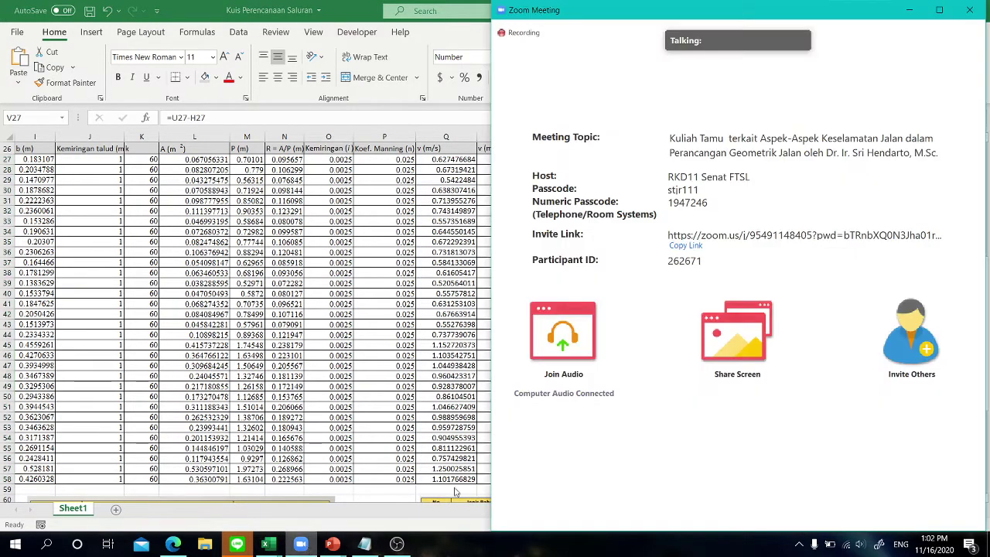
{"action": "left_click", "coordinate": [455, 490]}
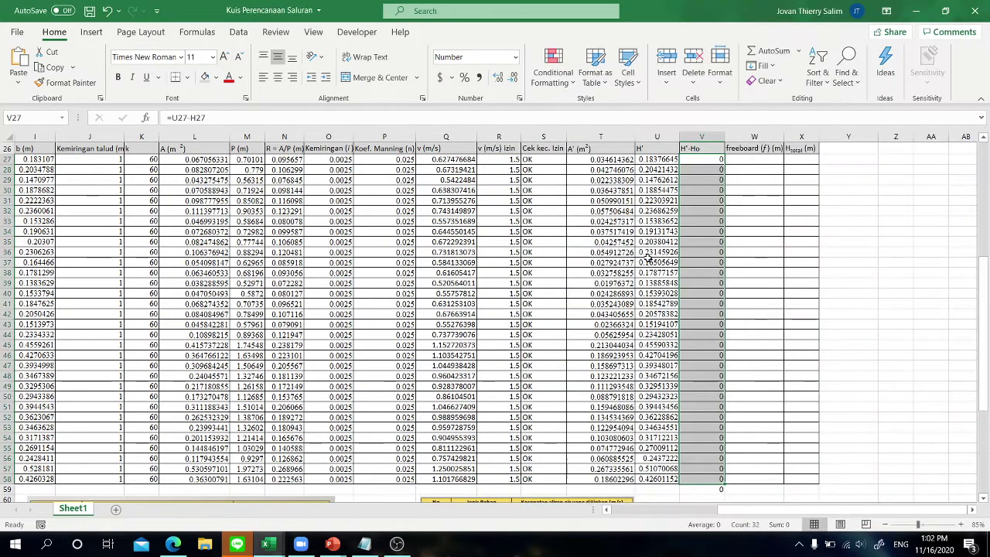
{"action": "left_click", "coordinate": [763, 294]}
{"action": "left_click", "coordinate": [715, 272]}
{"action": "key", "text": "alt+Tab"}
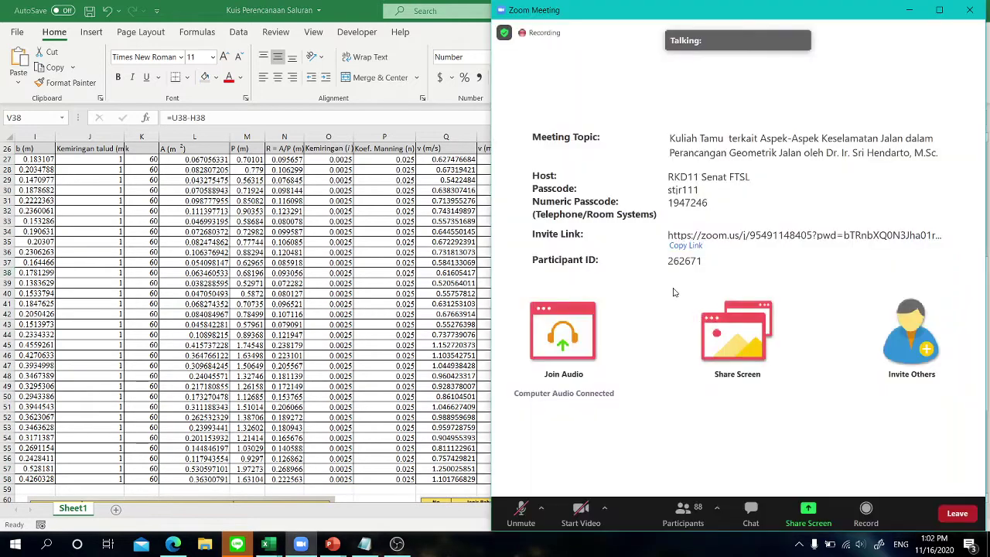
{"action": "key", "text": "alt+Tab"}
{"action": "left_click", "coordinate": [271, 545]}
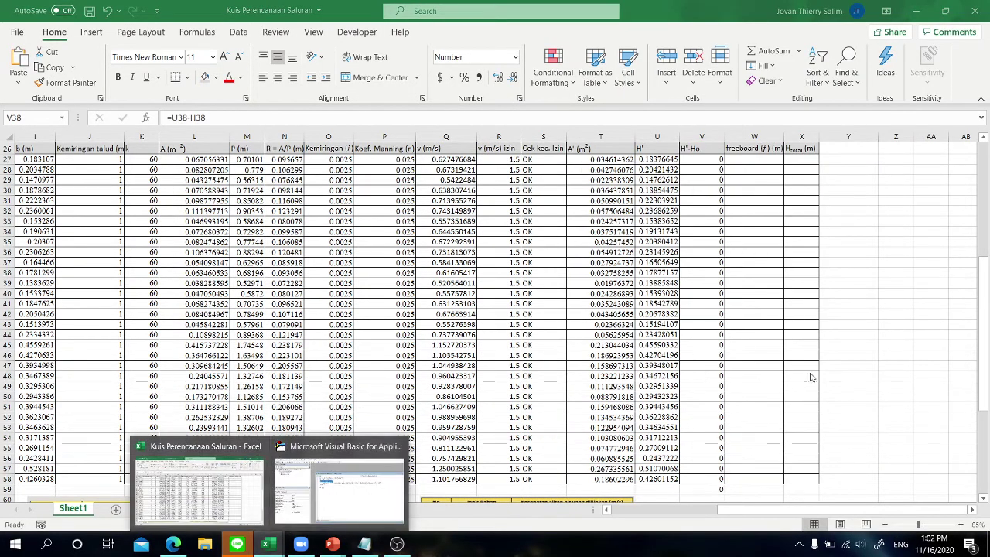
Locate column V and row 59 in the worksheet and match them to the (59, "V") goal reference in the Notepad macro
{"action": "left_click", "coordinate": [694, 137]}
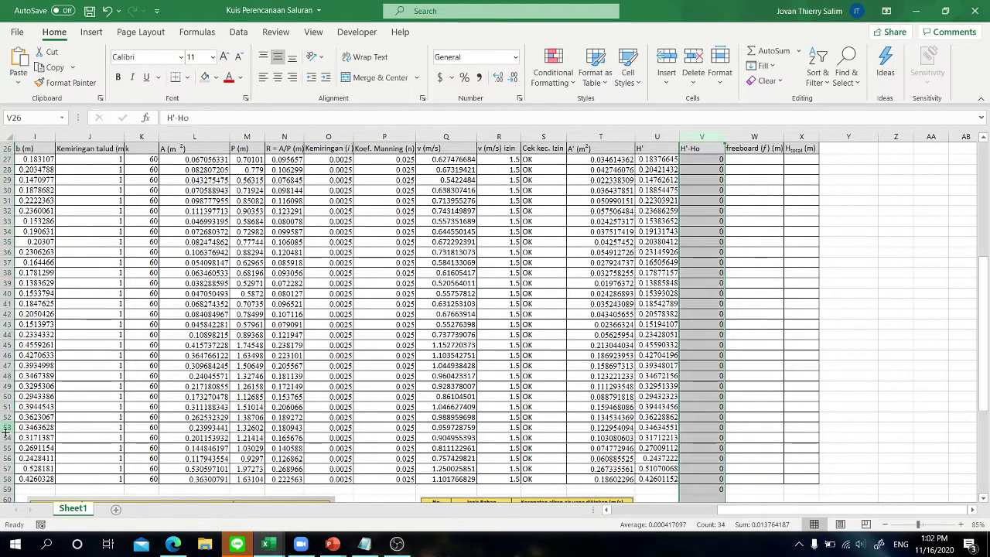
{"action": "left_click", "coordinate": [7, 489]}
{"action": "left_click", "coordinate": [338, 367]}
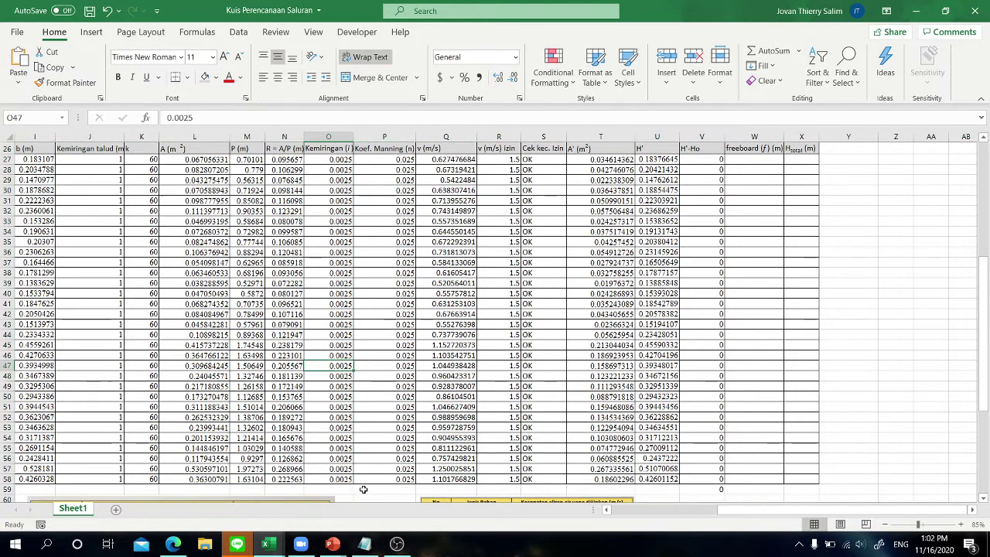
{"action": "left_click", "coordinate": [364, 544]}
{"action": "left_click_drag", "start_coordinate": [631, 224], "coordinate": [670, 219]}
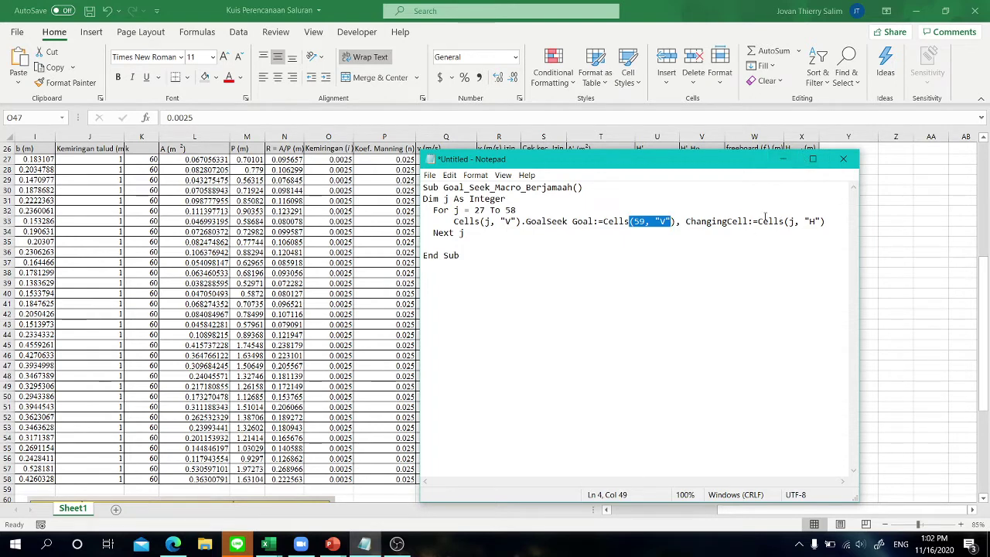
Compare the ChangingCell reference Cells(j, "H") in the Notepad macro with the Ho cells H27:H58
{"action": "left_click_drag", "start_coordinate": [764, 221], "coordinate": [822, 222]}
{"action": "left_click", "coordinate": [783, 158]}
{"action": "left_click", "coordinate": [801, 231]}
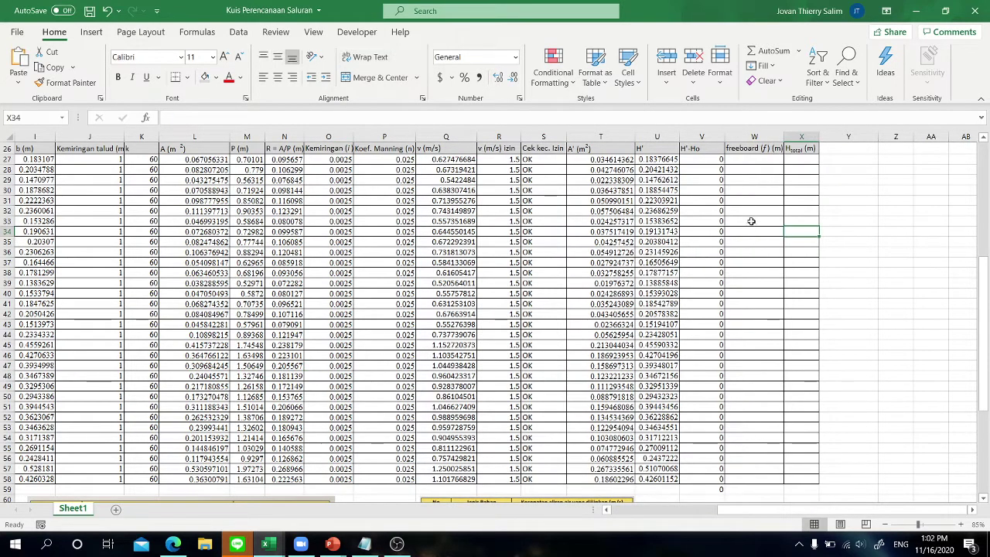
{"action": "scroll", "coordinate": [415, 311], "scroll_direction": "left", "scroll_amount": 5}
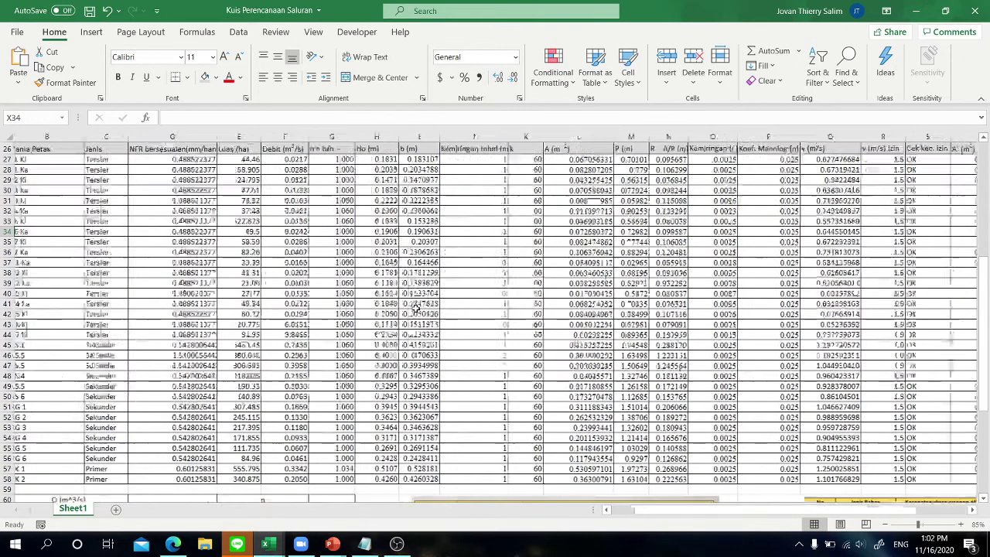
{"action": "key", "text": "alt+Tab"}
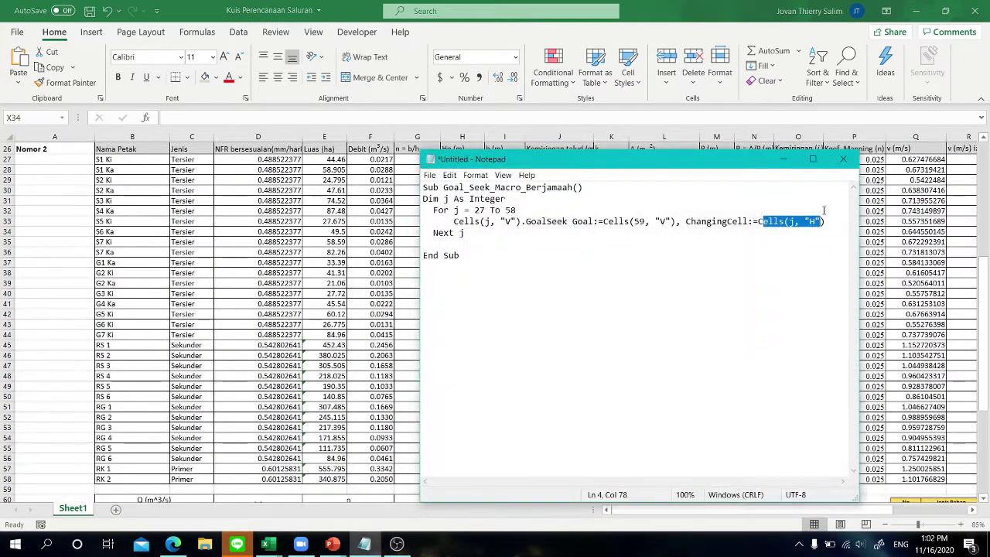
{"action": "key", "text": "alt+Tab"}
{"action": "left_click_drag", "start_coordinate": [462, 159], "coordinate": [474, 478]}
{"action": "key", "text": "alt+Tab"}
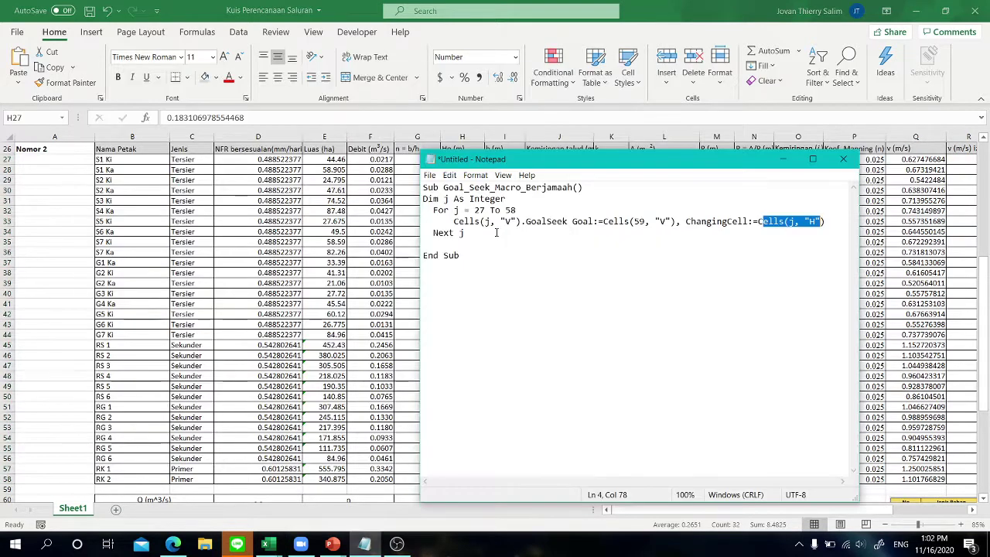
Locate the Ho column H in the worksheet and relate it to the macro's "H" changing-cell reference, returning to Notepad
{"action": "left_click", "coordinate": [813, 222]}
{"action": "left_click", "coordinate": [460, 126]}
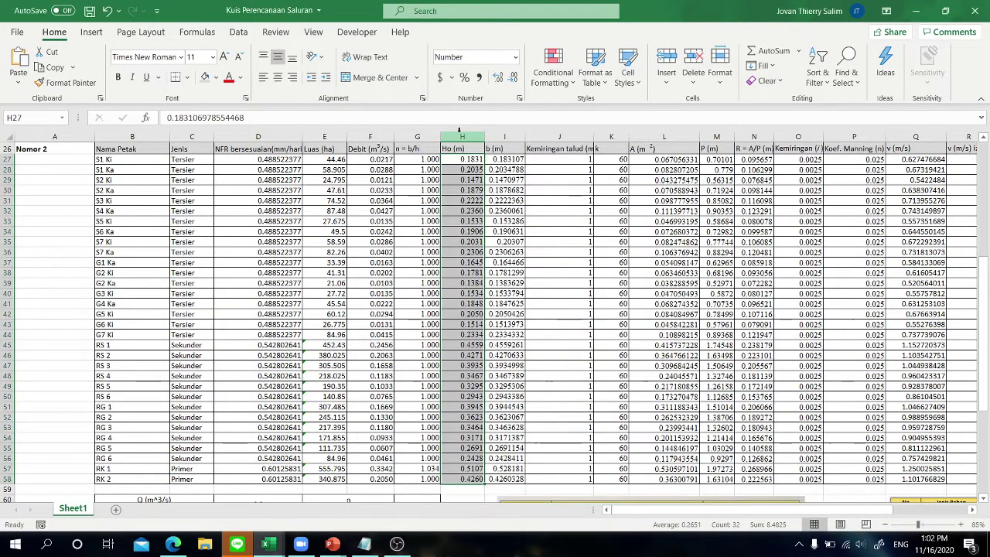
{"action": "left_click", "coordinate": [461, 134]}
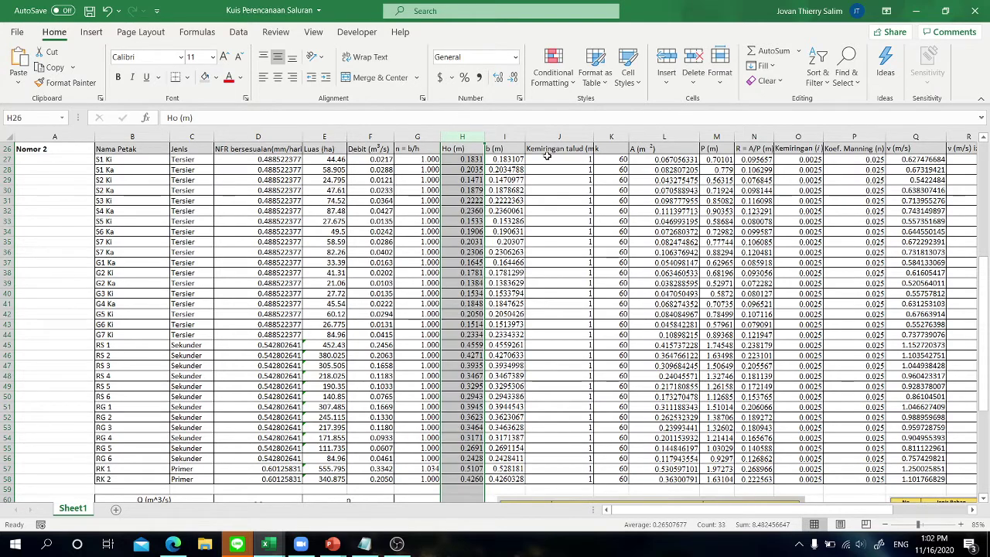
{"action": "key", "text": "alt+Tab"}
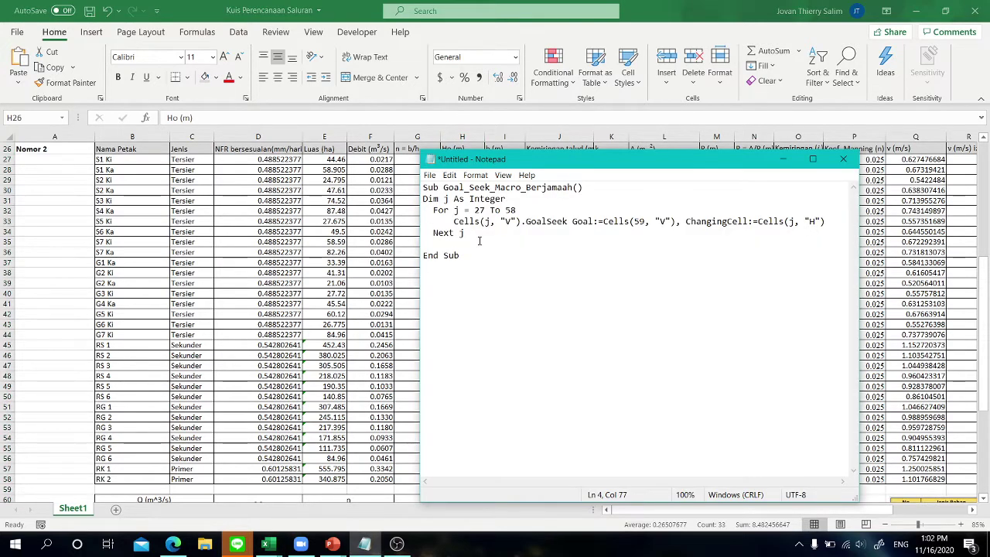
Match the (j, "V") reference in the Notepad macro with the H'-Ho cells in column V of the worksheet
{"action": "left_click_drag", "start_coordinate": [515, 220], "coordinate": [479, 221]}
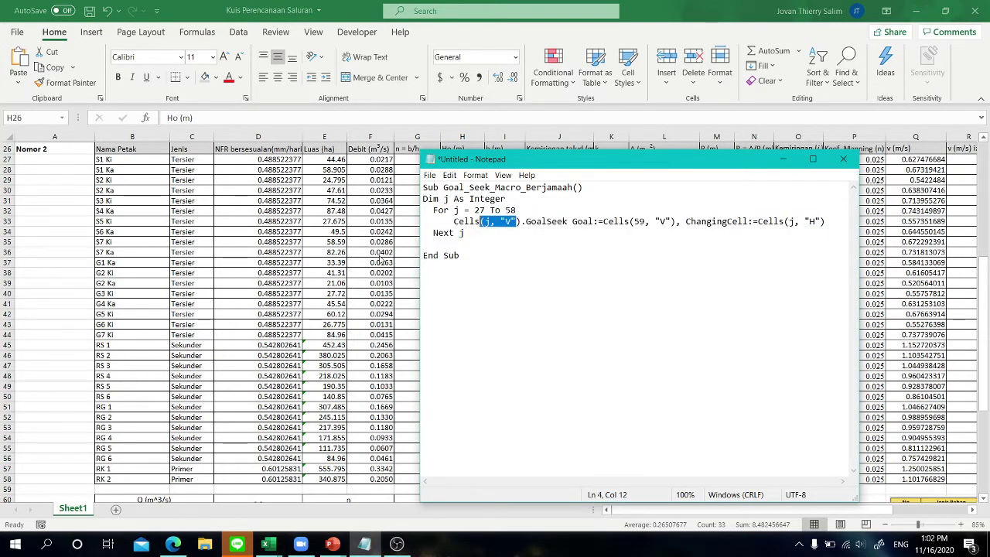
{"action": "key", "text": "alt+Tab"}
{"action": "scroll", "coordinate": [630, 250], "scroll_direction": "right", "scroll_amount": 3}
{"action": "left_click_drag", "start_coordinate": [701, 169], "coordinate": [702, 447]}
Match the (j, "H") reference at the end of the macro line with the Ho column cells H26:H58
{"action": "key", "text": "alt+Tab"}
{"action": "left_click_drag", "start_coordinate": [820, 228], "coordinate": [789, 223]}
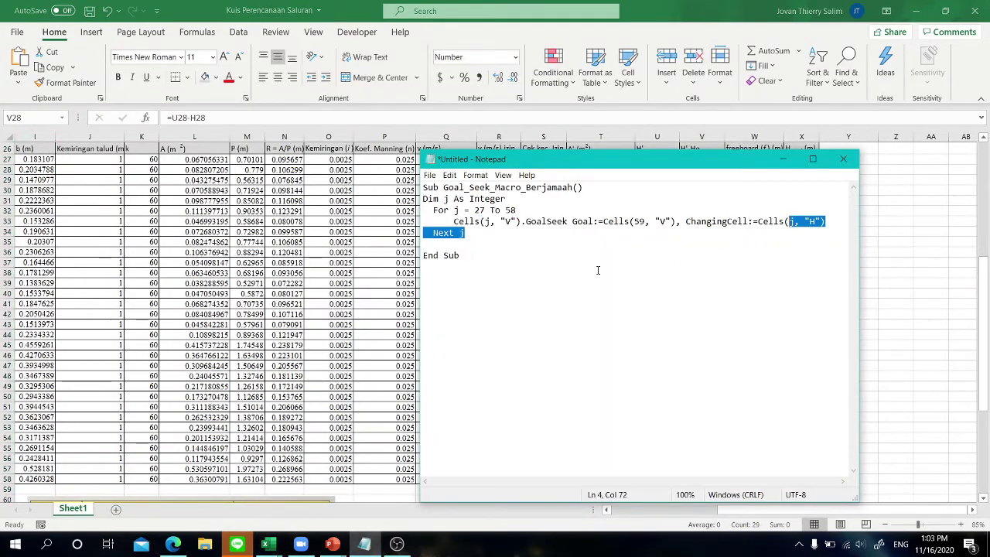
{"action": "left_click", "coordinate": [174, 240]}
{"action": "scroll", "coordinate": [85, 181], "scroll_direction": "left", "scroll_amount": 4}
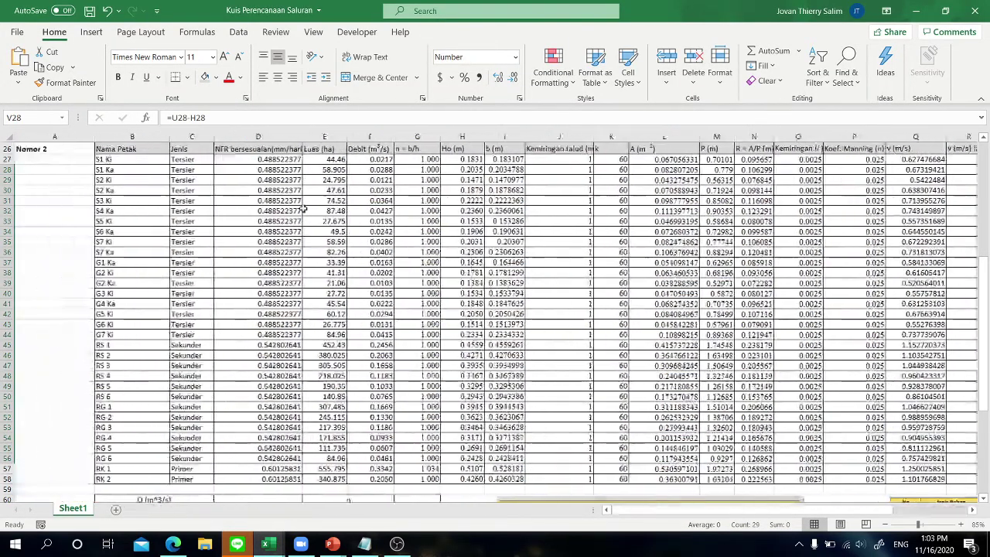
{"action": "left_click_drag", "start_coordinate": [462, 151], "coordinate": [462, 479]}
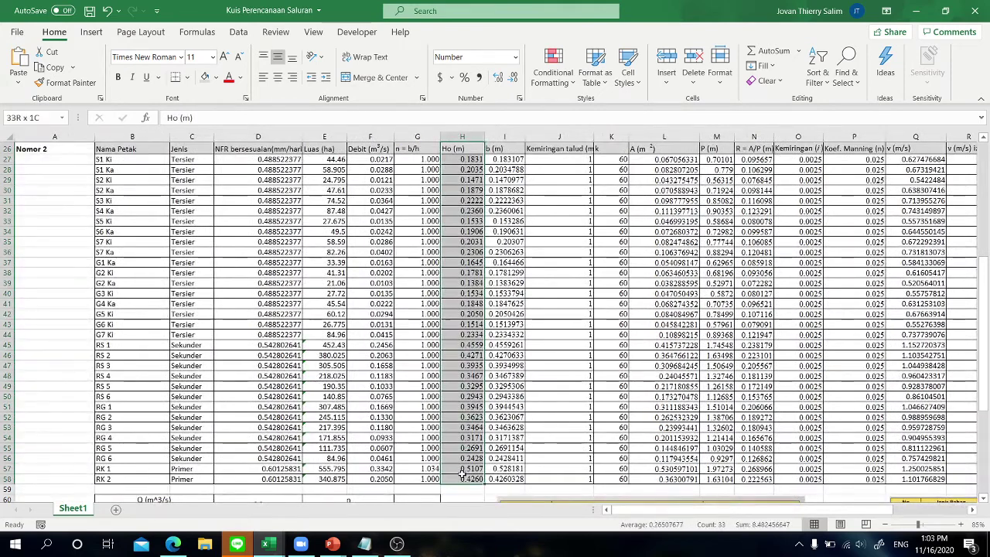
Relate the GoalSeek Goal:=Cells(59, "V") part of the macro to the H'-Ho column V26:V58 and goal cell V59
{"action": "key", "text": "alt+Tab"}
{"action": "left_click_drag", "start_coordinate": [526, 222], "coordinate": [667, 222]}
{"action": "left_click", "coordinate": [812, 285]}
{"action": "key", "text": "alt+Tab"}
{"action": "scroll", "coordinate": [775, 269], "scroll_direction": "right", "scroll_amount": 4}
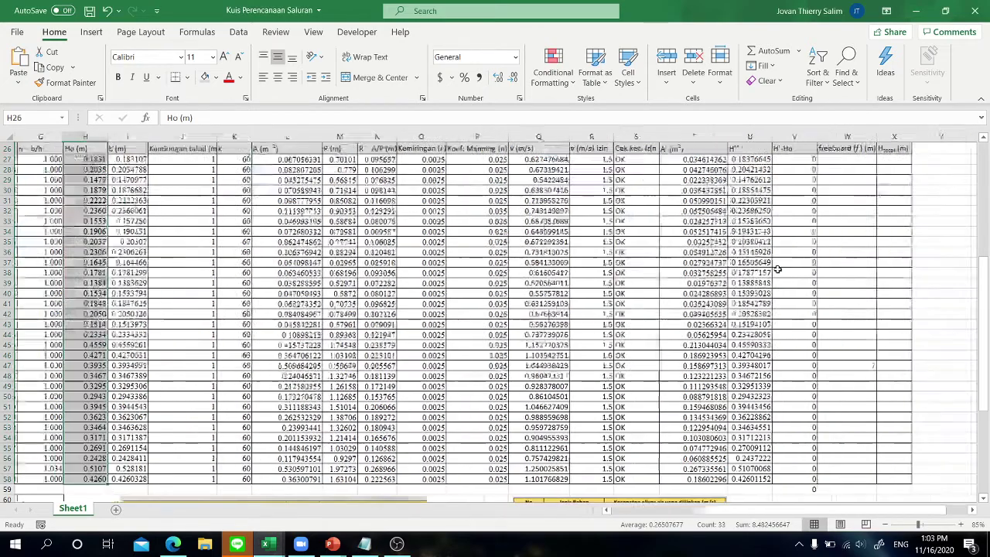
{"action": "left_click_drag", "start_coordinate": [698, 148], "coordinate": [699, 480]}
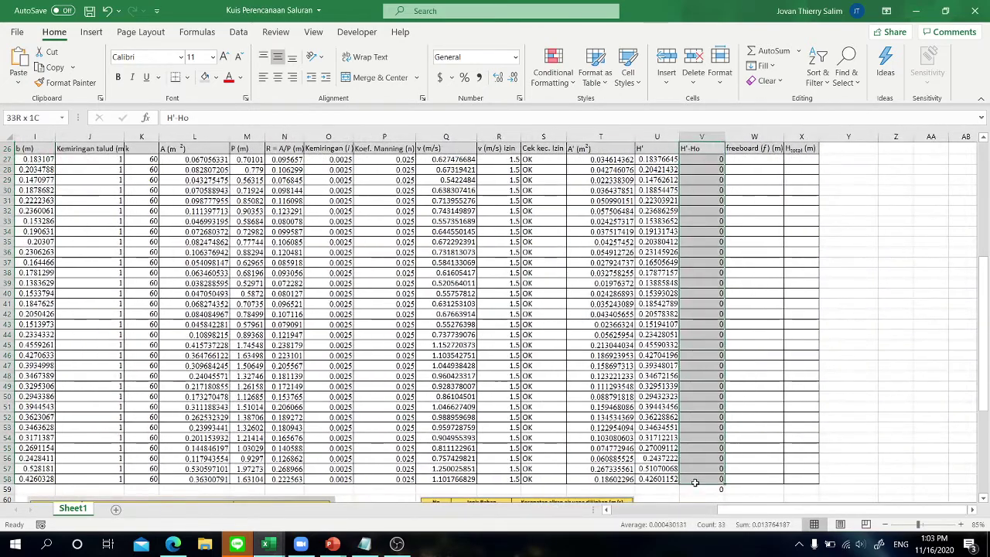
{"action": "left_click", "coordinate": [696, 492]}
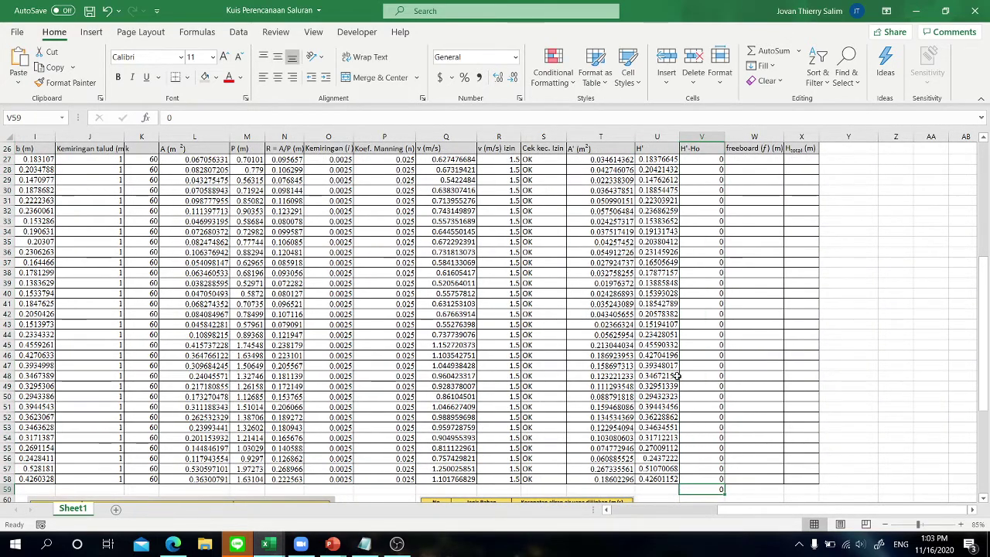
Highlight the full Goal_Seek_Macro_Berjamaah text in Notepad, then close Notepad
{"action": "key", "text": "alt+Tab"}
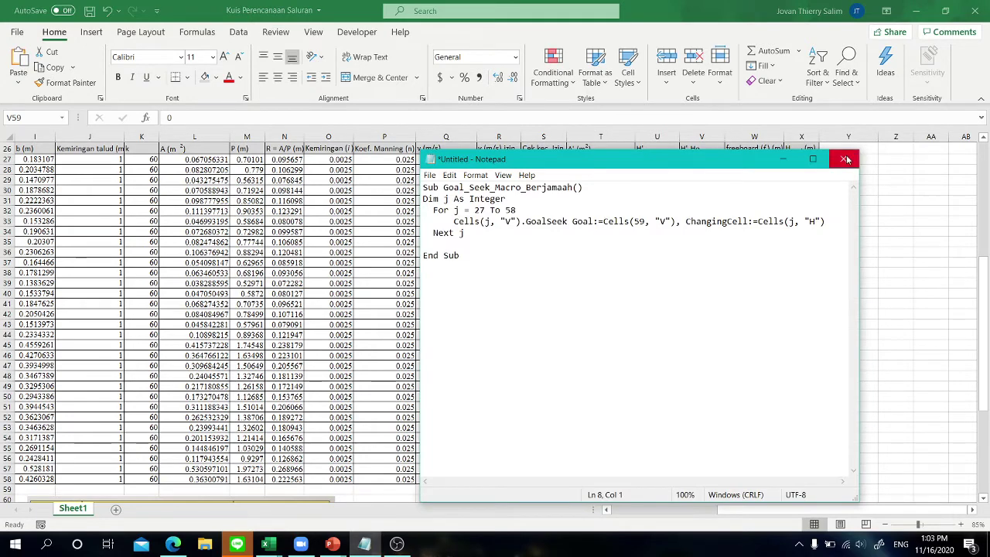
{"action": "left_click_drag", "start_coordinate": [486, 287], "coordinate": [424, 188]}
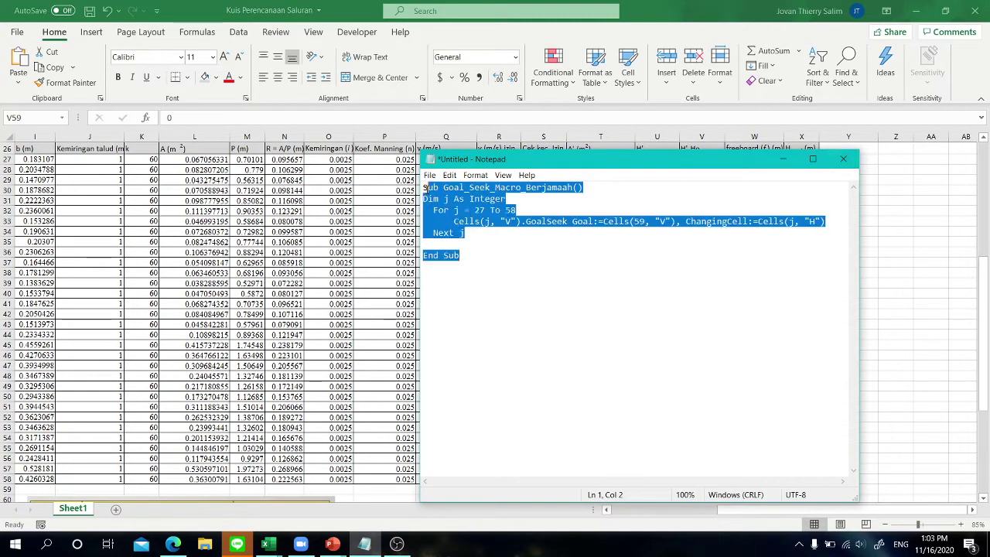
{"action": "left_click", "coordinate": [842, 159]}
{"action": "left_click", "coordinate": [522, 275]}
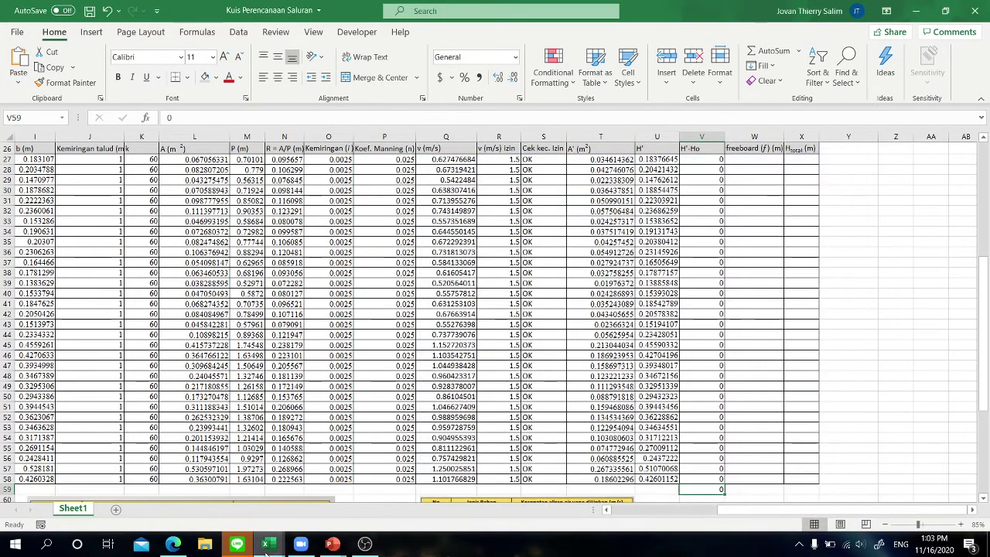
Switch to the Visual Basic editor and save Kuis Perencanaan Saluran.xlsx, accepting the macro-free workbook format
{"action": "mouse_move", "coordinate": [268, 544]}
{"action": "left_click", "coordinate": [324, 488]}
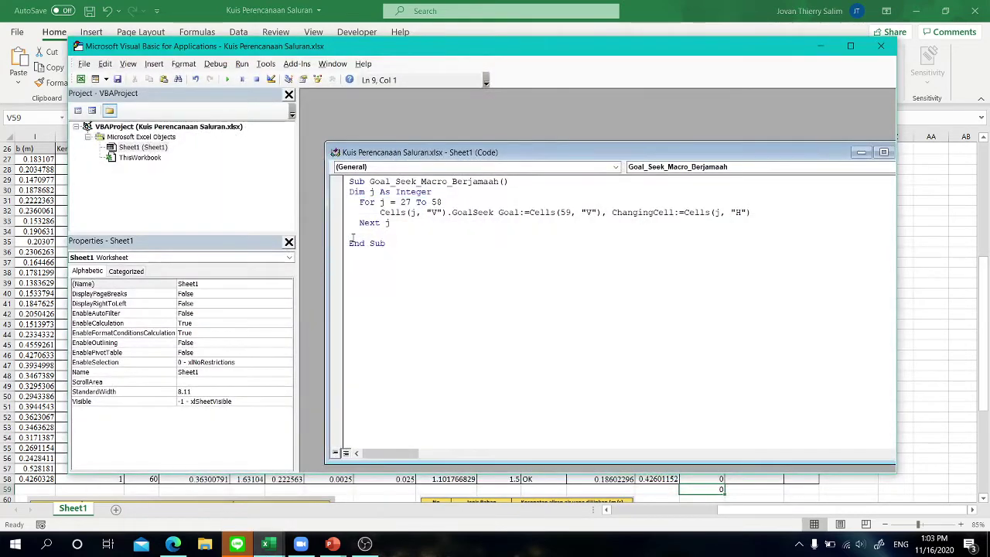
{"action": "left_click", "coordinate": [83, 64]}
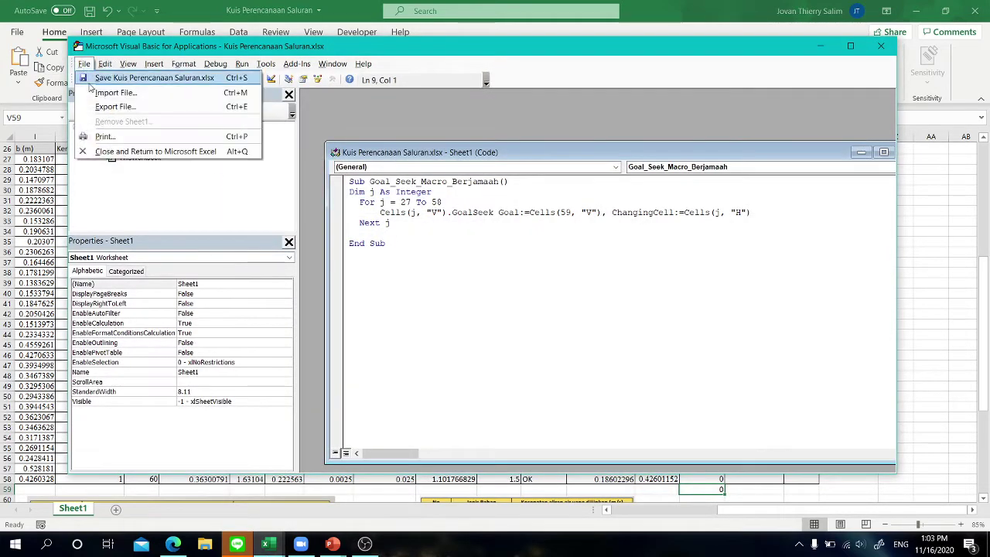
{"action": "left_click", "coordinate": [90, 79]}
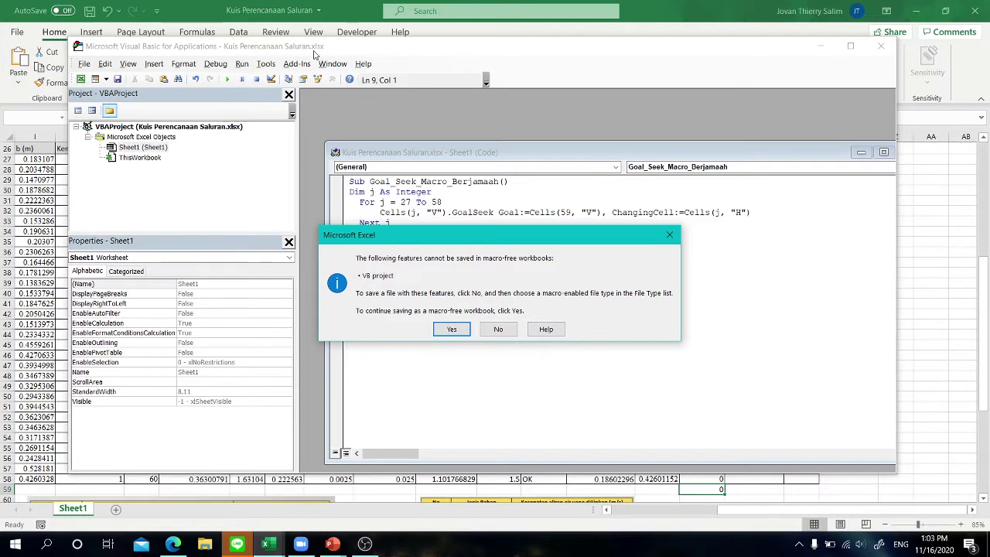
{"action": "left_click", "coordinate": [450, 329]}
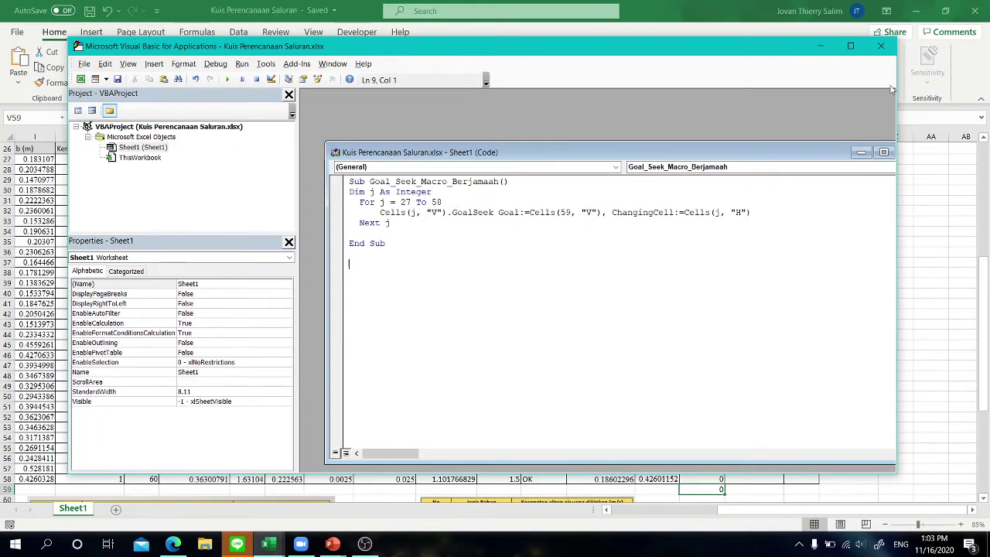
Reposition the Sheet1 code window so it fits inside the Visual Basic editor, then close the editor
{"action": "left_click_drag", "start_coordinate": [719, 157], "coordinate": [696, 126]}
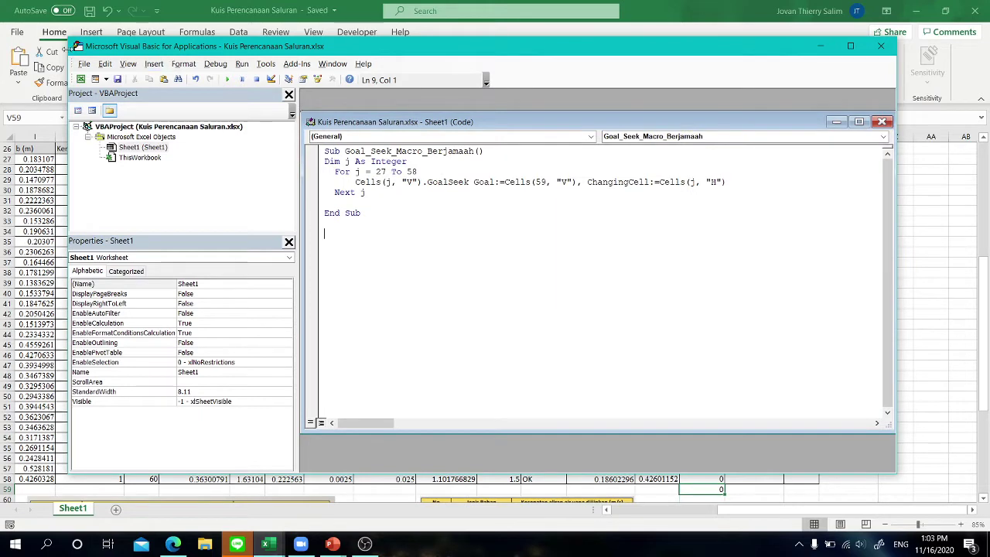
{"action": "left_click", "coordinate": [83, 64]}
{"action": "left_click", "coordinate": [83, 63]}
{"action": "left_click", "coordinate": [881, 47]}
Check for Sheet1.Goal_Seek_Macro_Berjamaah among the macros in Kuis Perencanaan Saluran.xlsx, then close the macro list without running it
{"action": "left_click", "coordinate": [784, 347]}
{"action": "scroll", "coordinate": [774, 347], "scroll_direction": "down", "scroll_amount": 5}
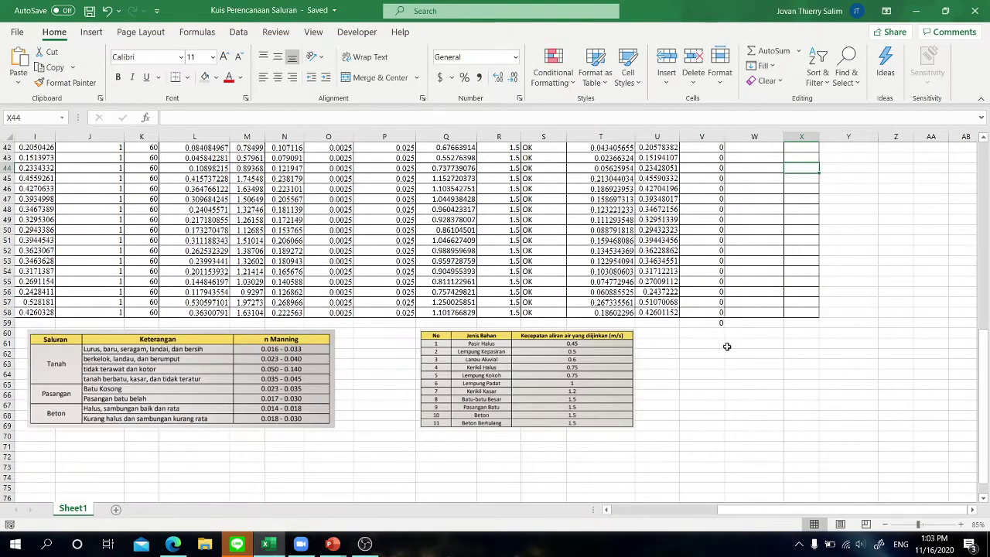
{"action": "left_click", "coordinate": [712, 344]}
{"action": "left_click", "coordinate": [356, 32]}
{"action": "left_click", "coordinate": [45, 72]}
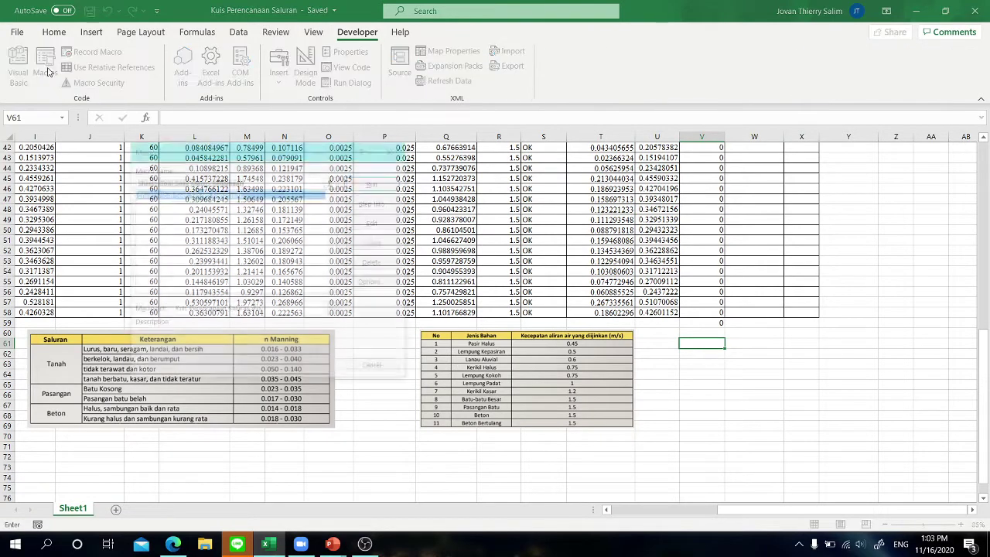
{"action": "left_click", "coordinate": [244, 312]}
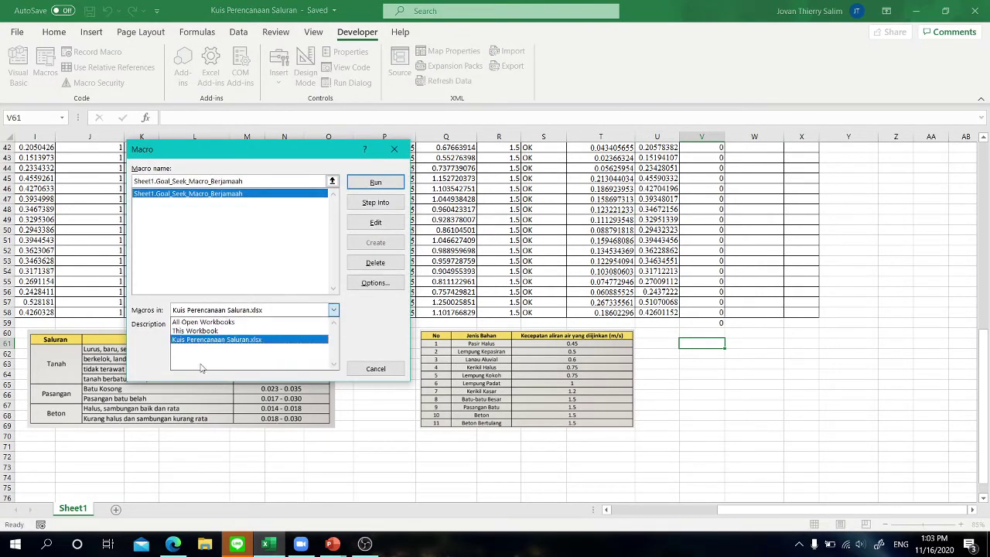
{"action": "left_click", "coordinate": [236, 298]}
{"action": "left_click", "coordinate": [241, 310]}
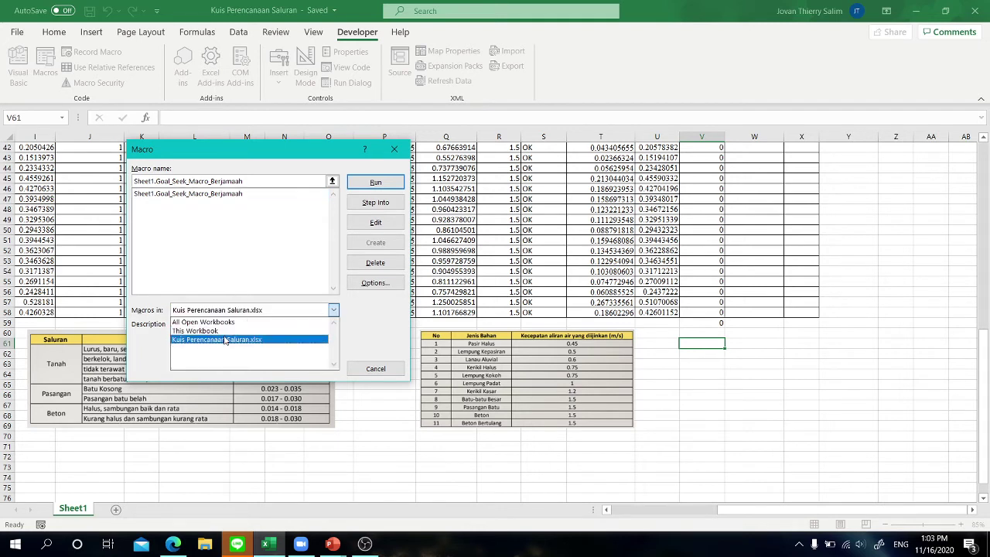
{"action": "left_click", "coordinate": [225, 340]}
{"action": "left_click", "coordinate": [231, 313]}
{"action": "left_click", "coordinate": [249, 309]}
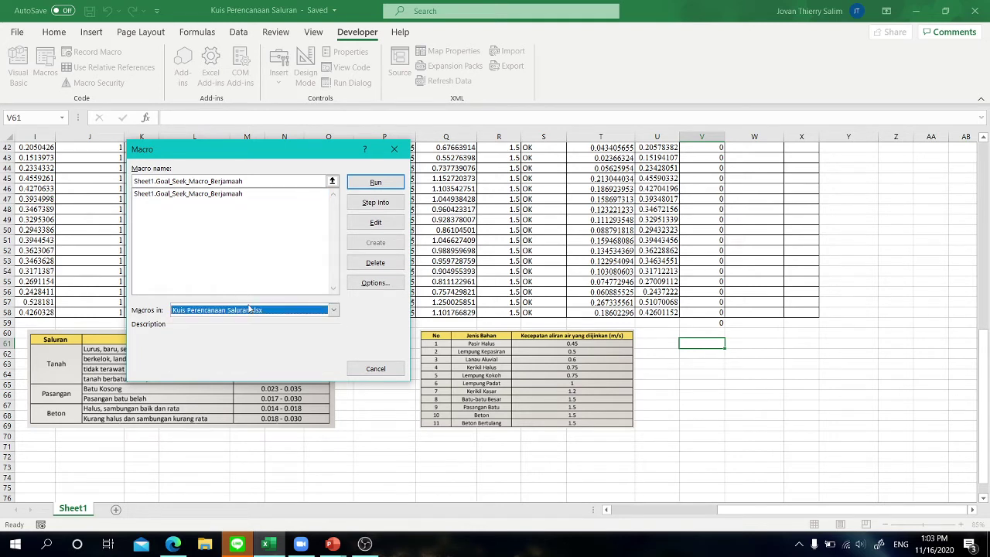
{"action": "left_click", "coordinate": [136, 191]}
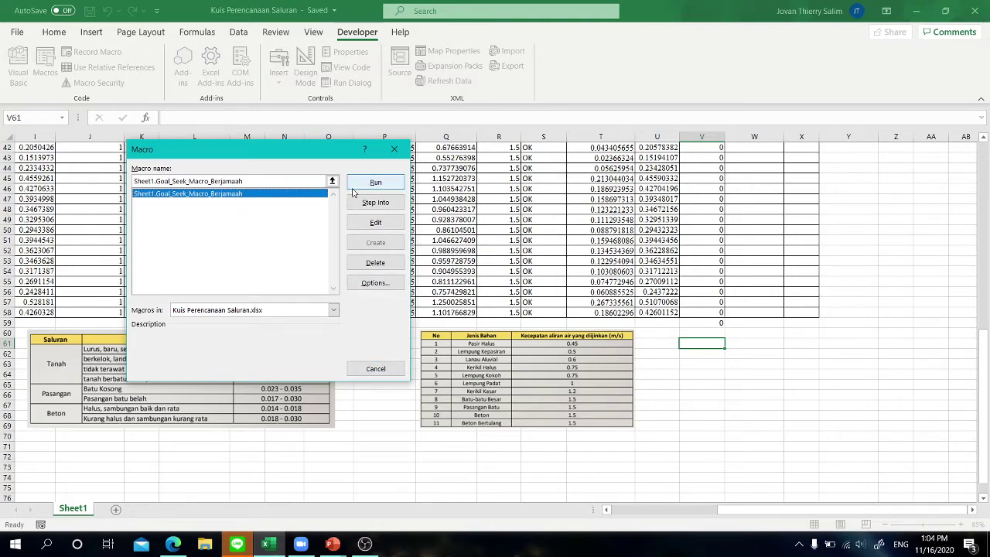
{"action": "left_click", "coordinate": [376, 368]}
Draw a rectangle about 1.89 by 0.79 inches below the H'-Ho column and label it "Goal Seek Berjamaah"
{"action": "scroll", "coordinate": [720, 325], "scroll_direction": "up", "scroll_amount": 8}
{"action": "scroll", "coordinate": [720, 325], "scroll_direction": "down", "scroll_amount": 5}
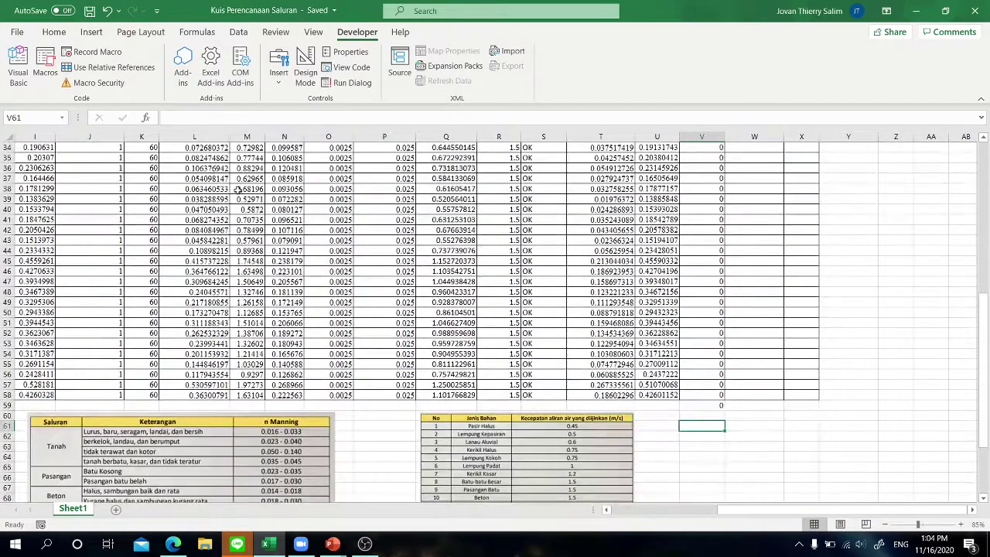
{"action": "left_click", "coordinate": [90, 32]}
{"action": "left_click", "coordinate": [187, 50]}
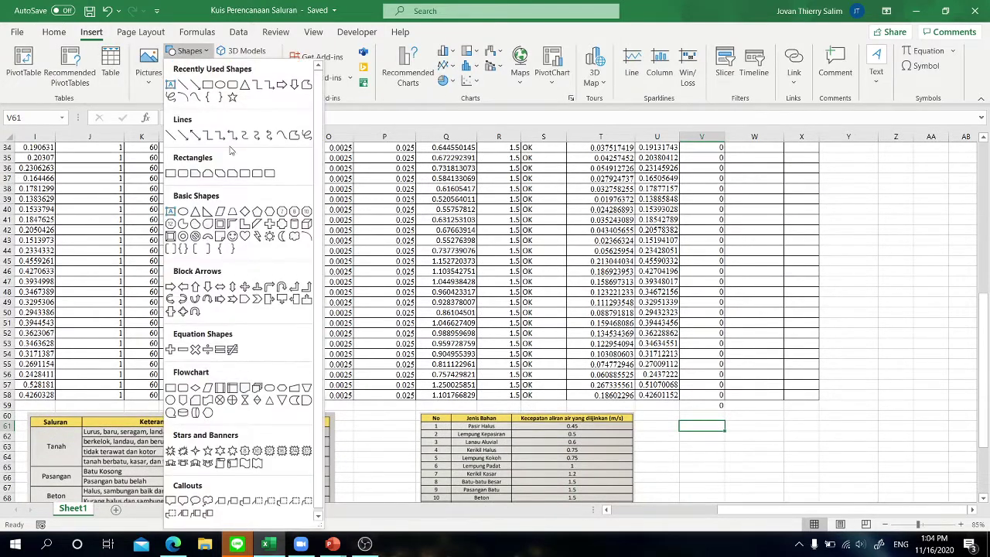
{"action": "left_click", "coordinate": [198, 87]}
{"action": "scroll", "coordinate": [681, 263], "scroll_direction": "down", "scroll_amount": 5}
{"action": "left_click_drag", "start_coordinate": [677, 250], "coordinate": [777, 291]}
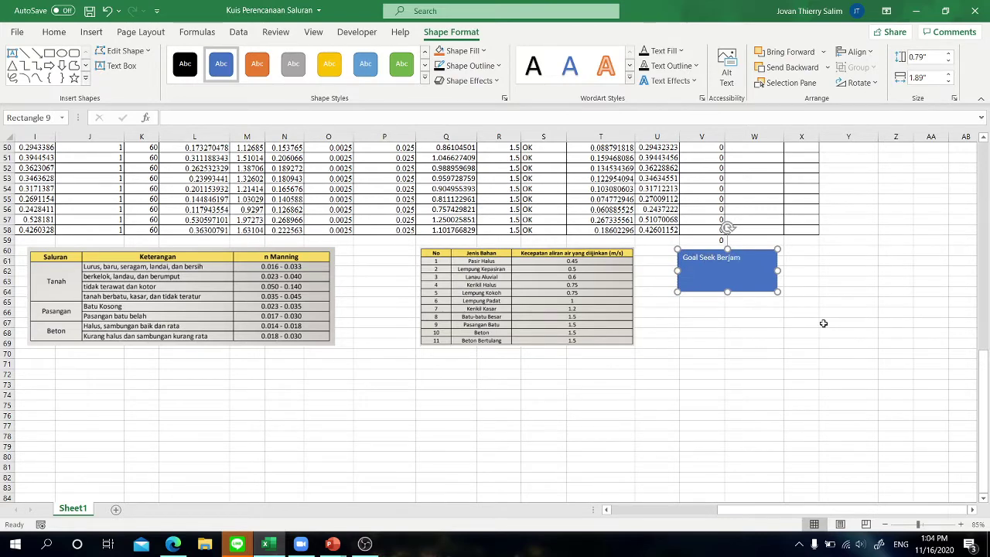
Center the rectangle's label vertically and horizontally and enlarge its text to 14 pt
{"action": "key", "text": "ctrl+a"}
{"action": "left_click", "coordinate": [54, 32]}
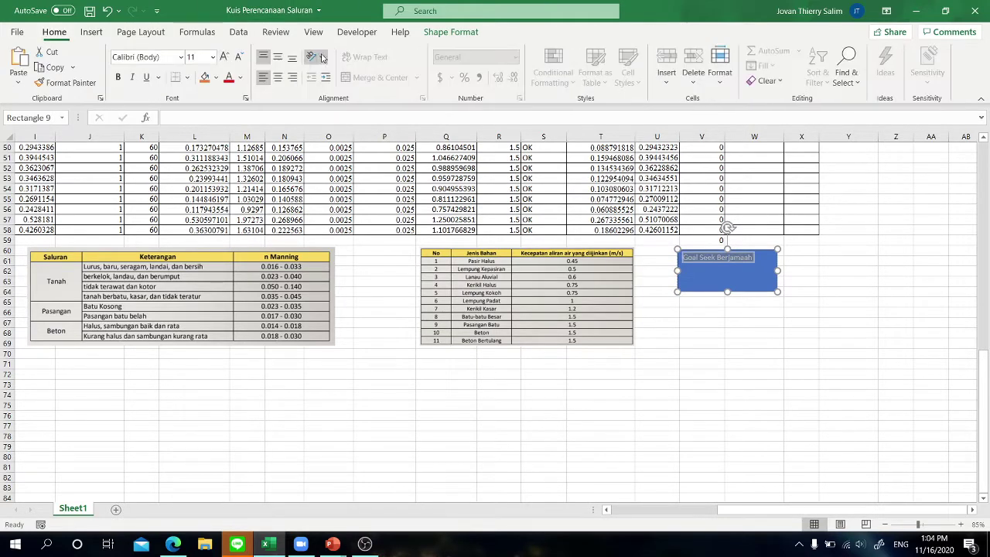
{"action": "left_click", "coordinate": [277, 57]}
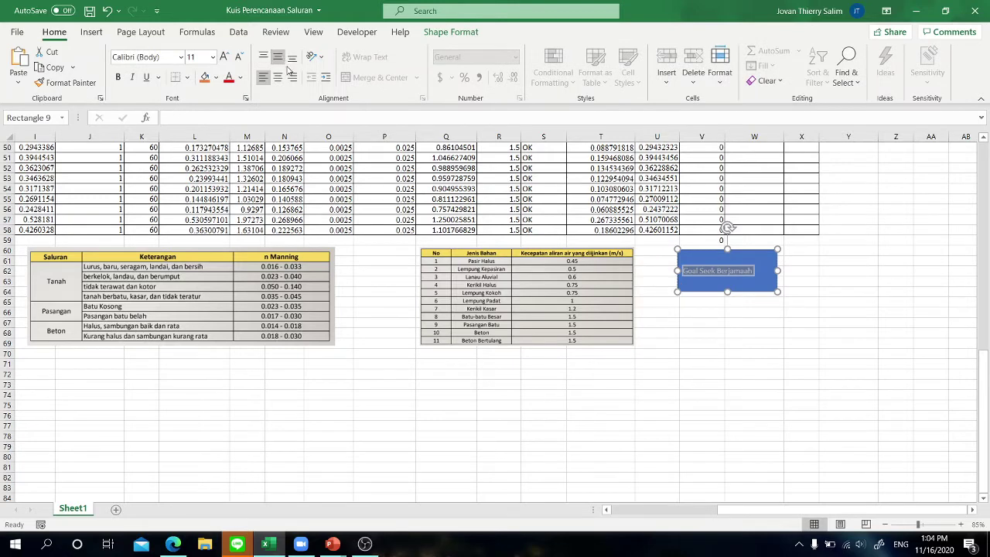
{"action": "left_click", "coordinate": [223, 56]}
{"action": "left_click", "coordinate": [224, 57]}
{"action": "left_click", "coordinate": [848, 404]}
Shift the Goal Seek Berjamaah rectangle beneath column V and assign the macro Sheet1.Goal_Seek_Macro_Berjamaah to it
{"action": "left_click_drag", "start_coordinate": [712, 261], "coordinate": [686, 257]}
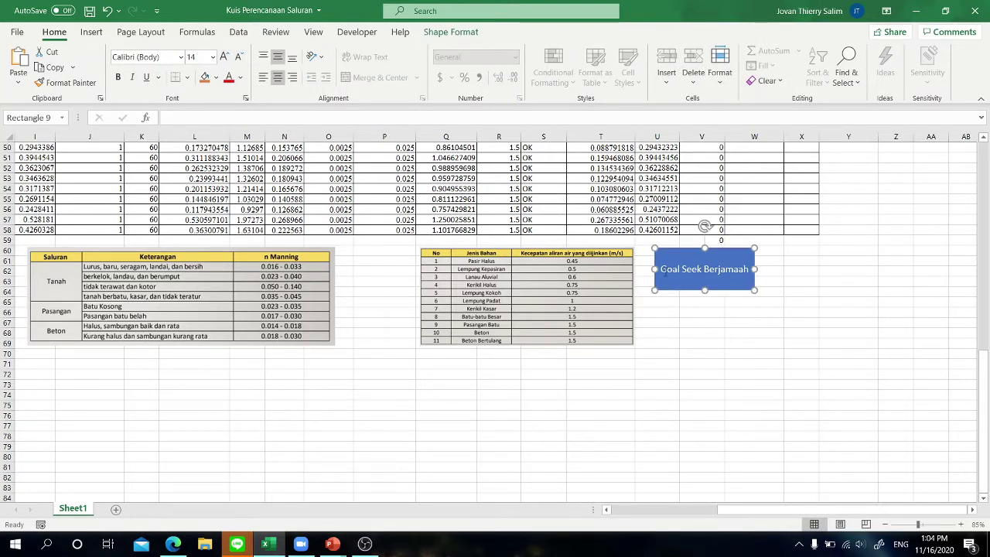
{"action": "scroll", "coordinate": [702, 352], "scroll_direction": "up", "scroll_amount": 5}
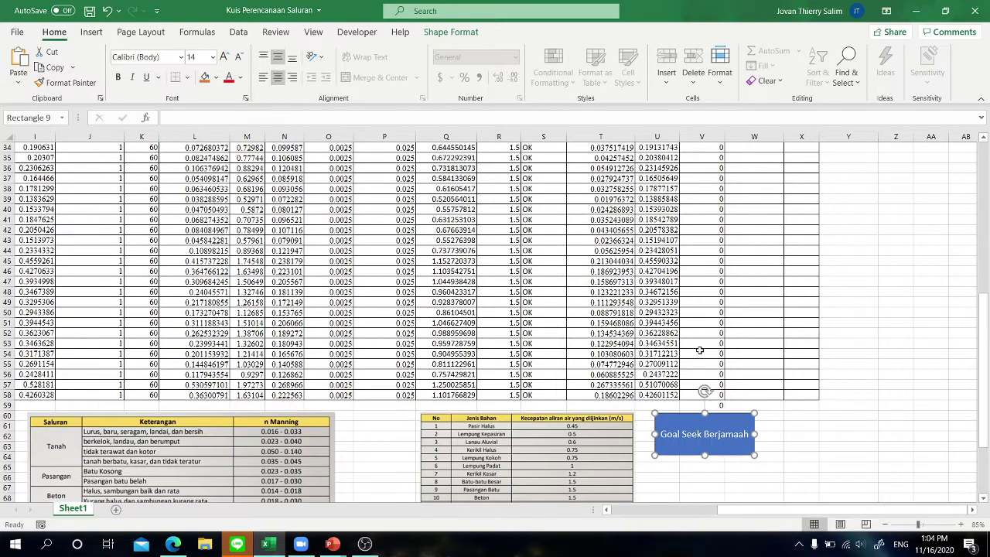
{"action": "right_click", "coordinate": [701, 444]}
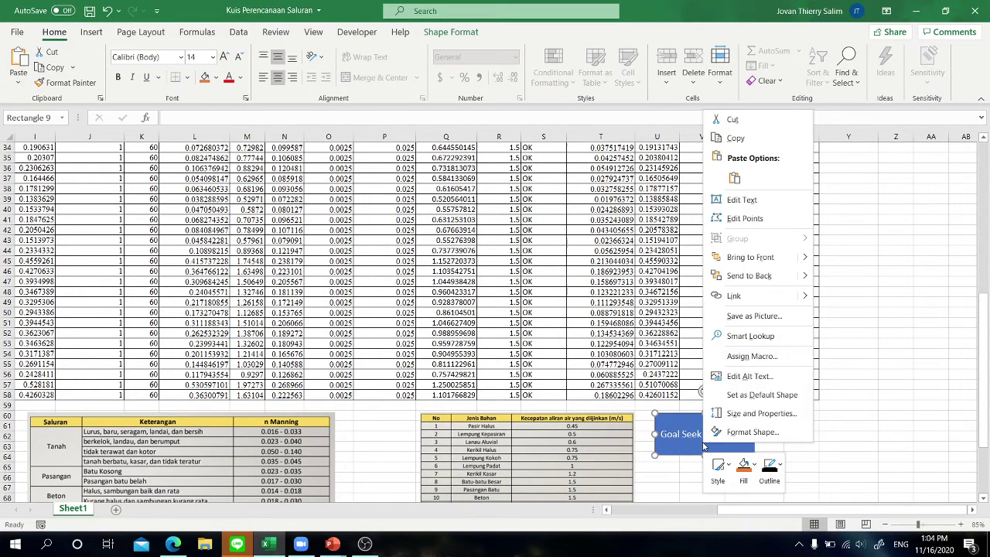
{"action": "left_click", "coordinate": [742, 376]}
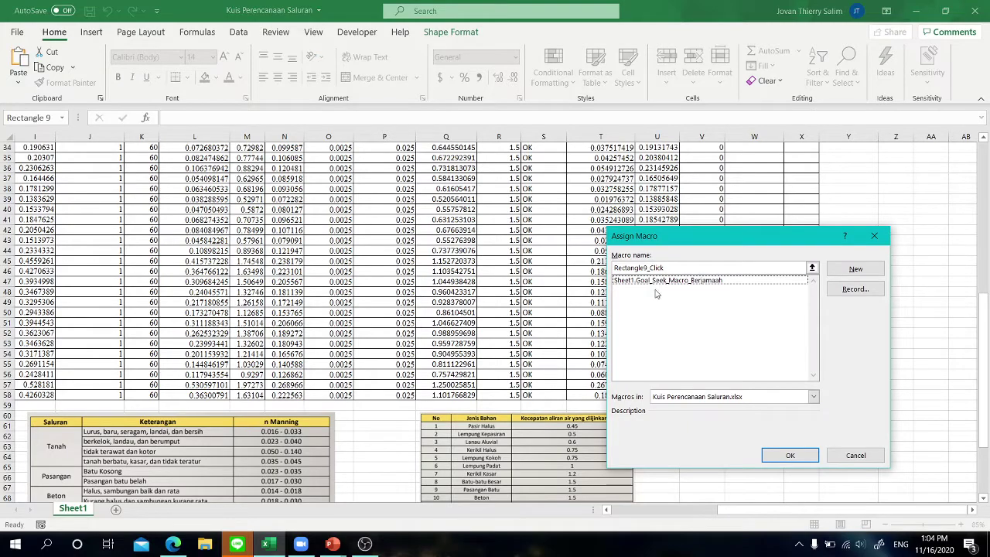
{"action": "left_click", "coordinate": [655, 281]}
{"action": "left_click", "coordinate": [781, 455]}
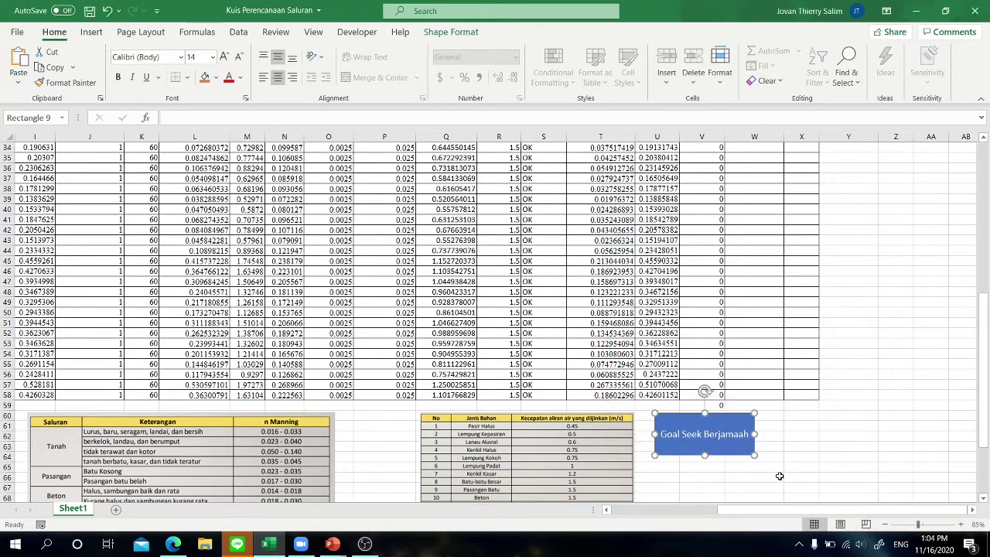
Reset the Ho values in H27:H58 to 1 by entering 1 for S1 Ki and filling it down through RK 2
{"action": "left_click", "coordinate": [838, 426]}
{"action": "scroll", "coordinate": [634, 357], "scroll_direction": "up", "scroll_amount": 5}
{"action": "scroll", "coordinate": [634, 357], "scroll_direction": "left", "scroll_amount": 3}
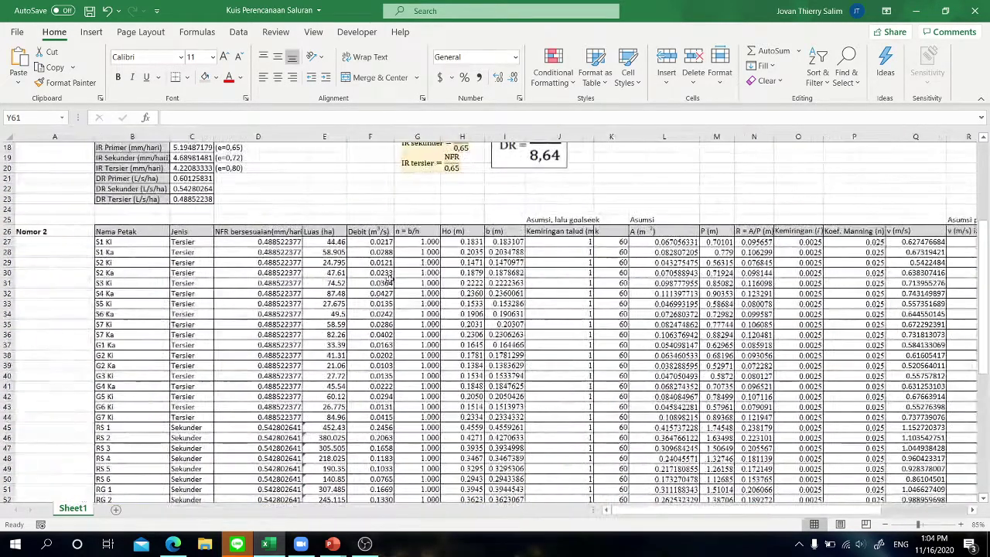
{"action": "left_click", "coordinate": [462, 242]}
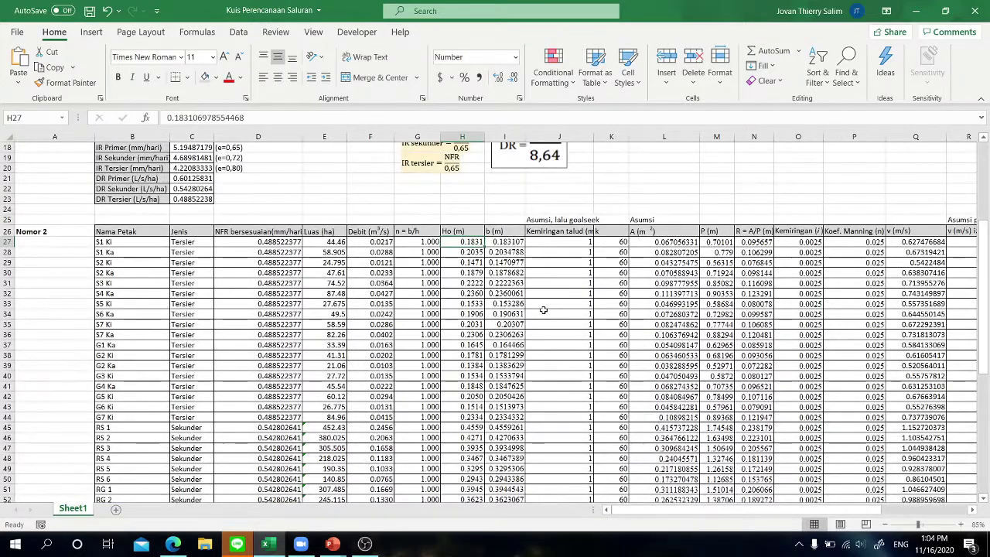
{"action": "scroll", "coordinate": [544, 309], "scroll_direction": "down", "scroll_amount": 3}
{"action": "type", "text": "1"}
{"action": "key", "text": "Return"}
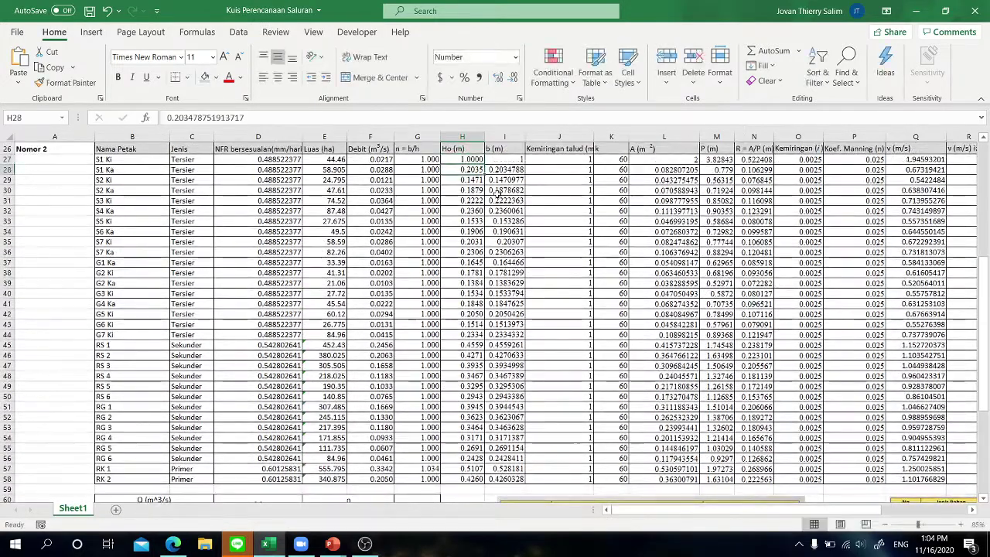
{"action": "left_click", "coordinate": [472, 158]}
{"action": "left_click_drag", "start_coordinate": [484, 164], "coordinate": [484, 418]}
{"action": "scroll", "coordinate": [590, 331], "scroll_direction": "up", "scroll_amount": 5}
{"action": "scroll", "coordinate": [590, 331], "scroll_direction": "down", "scroll_amount": 3}
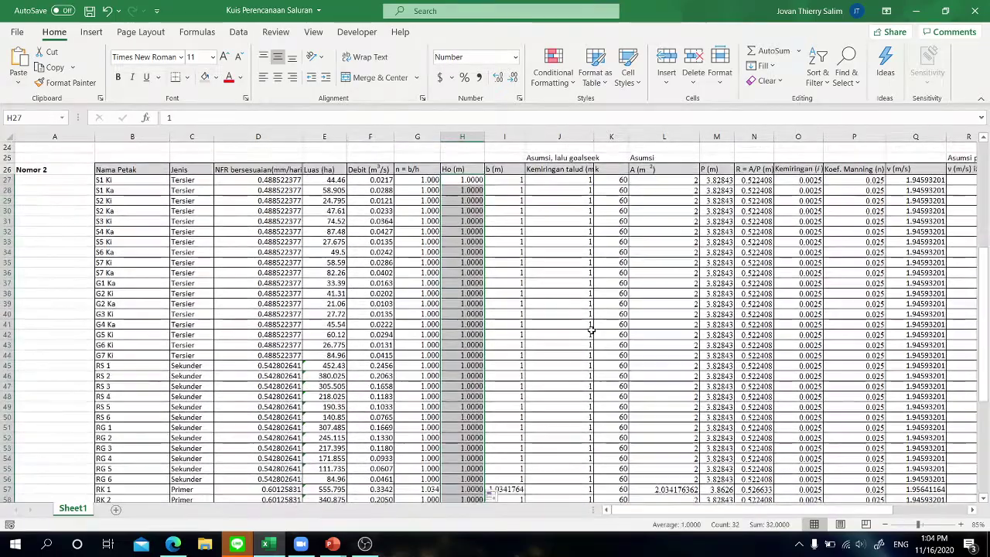
Review the H'-Ho column for rows 27 to 58 and run the macro with the Goal Seek Berjamaah button
{"action": "scroll", "coordinate": [590, 331], "scroll_direction": "right", "scroll_amount": 3}
{"action": "left_click", "coordinate": [702, 180]}
{"action": "left_click_drag", "start_coordinate": [724, 184], "coordinate": [701, 448]}
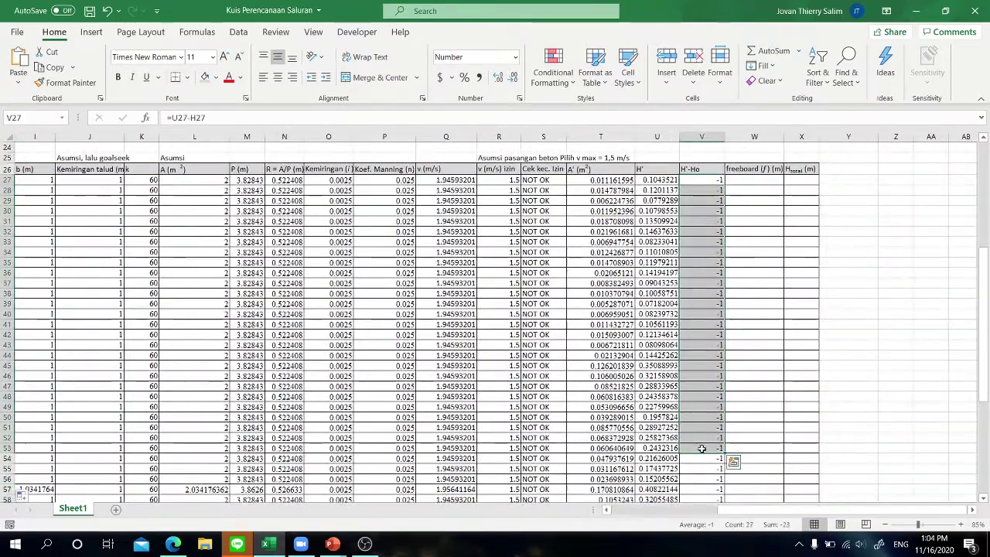
{"action": "scroll", "coordinate": [703, 426], "scroll_direction": "down", "scroll_amount": 5}
{"action": "scroll", "coordinate": [669, 338], "scroll_direction": "up", "scroll_amount": 5}
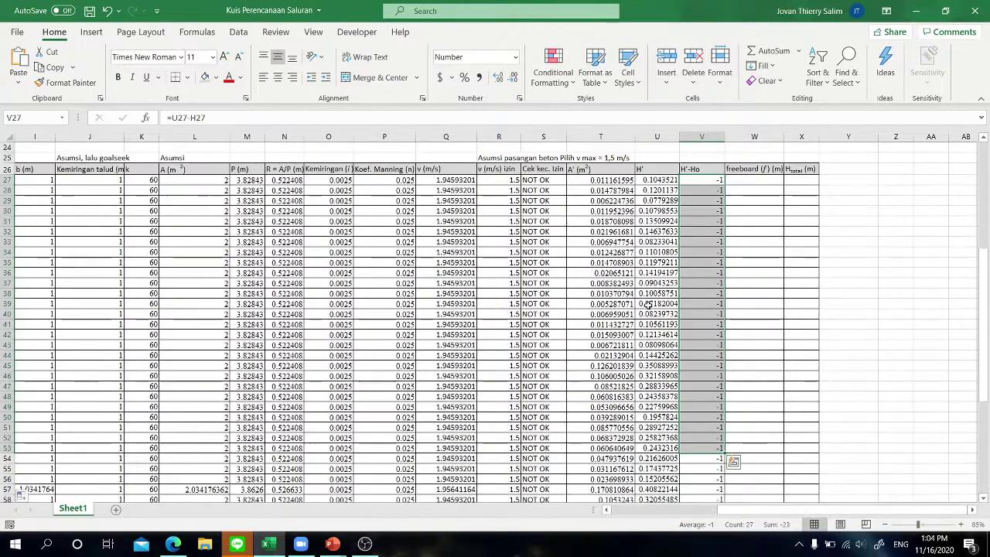
{"action": "scroll", "coordinate": [691, 345], "scroll_direction": "down", "scroll_amount": 5}
{"action": "left_click", "coordinate": [699, 343]}
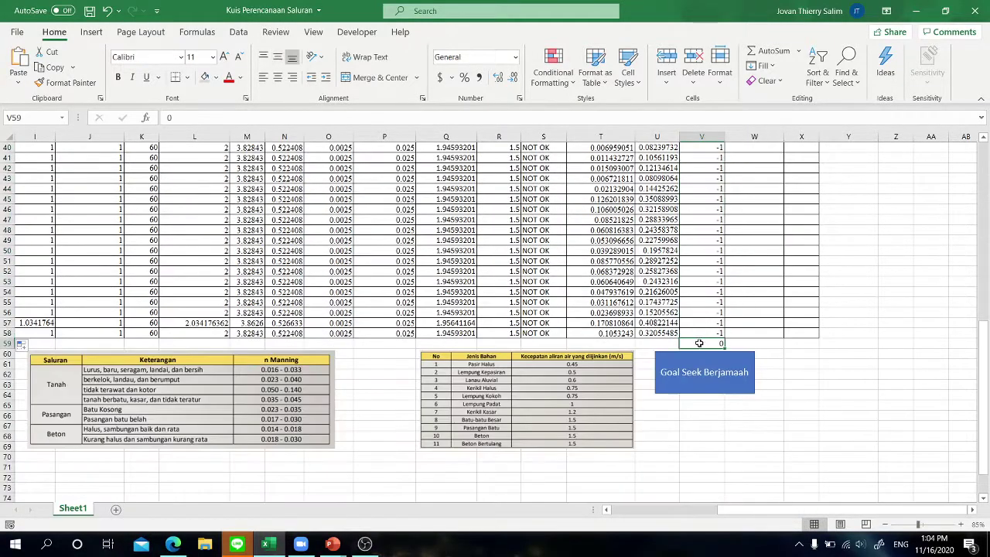
{"action": "left_click", "coordinate": [693, 376]}
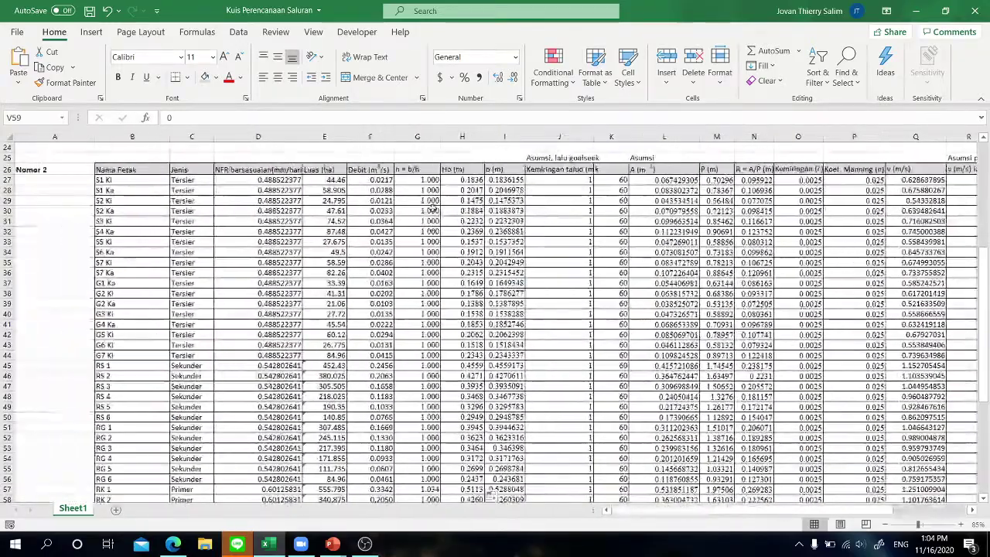
Examine the recalculated Ho values and the H'-Ho differences down the channel table
{"action": "left_click_drag", "start_coordinate": [462, 179], "coordinate": [462, 498]}
{"action": "left_click", "coordinate": [505, 348]}
{"action": "scroll", "coordinate": [504, 344], "scroll_direction": "up", "scroll_amount": 2}
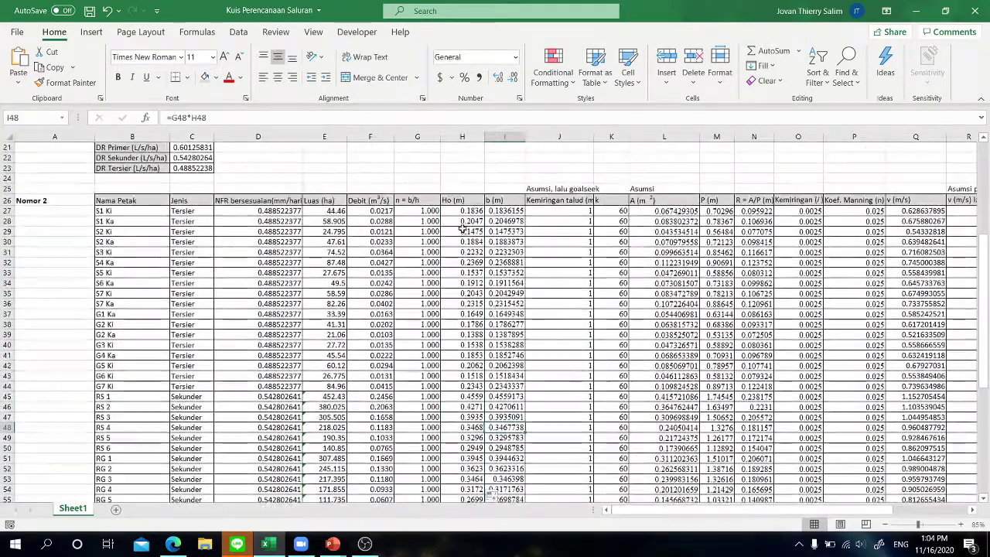
{"action": "left_click_drag", "start_coordinate": [464, 210], "coordinate": [462, 438]}
{"action": "scroll", "coordinate": [462, 438], "scroll_direction": "right", "scroll_amount": 3}
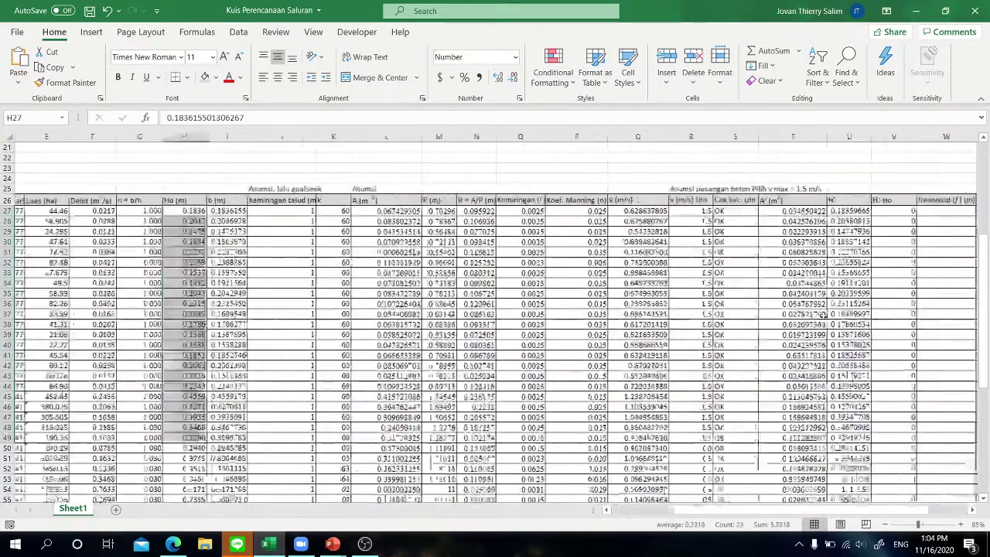
{"action": "left_click_drag", "start_coordinate": [694, 202], "coordinate": [708, 396]}
{"action": "scroll", "coordinate": [753, 327], "scroll_direction": "down", "scroll_amount": 3}
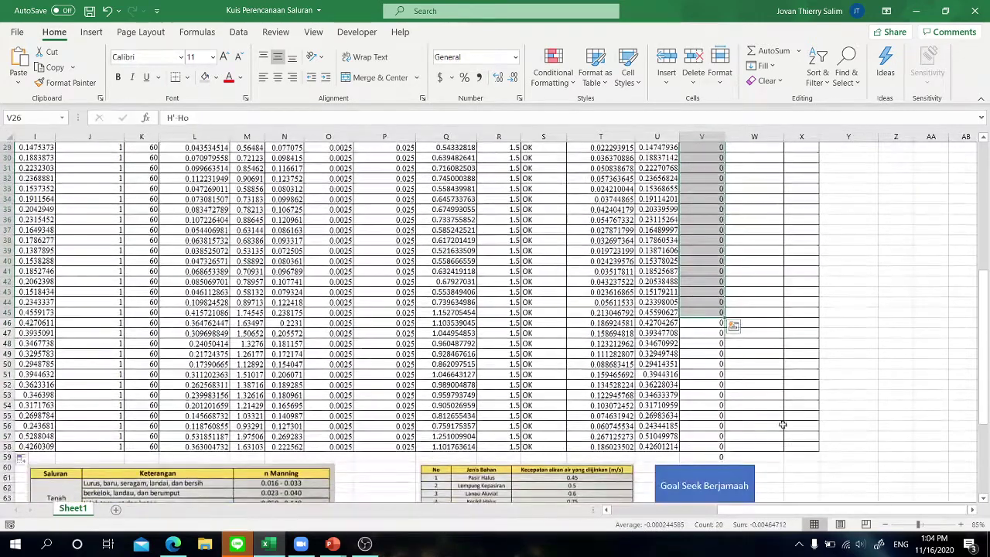
{"action": "left_click", "coordinate": [791, 395]}
{"action": "scroll", "coordinate": [781, 406], "scroll_direction": "down", "scroll_amount": 3}
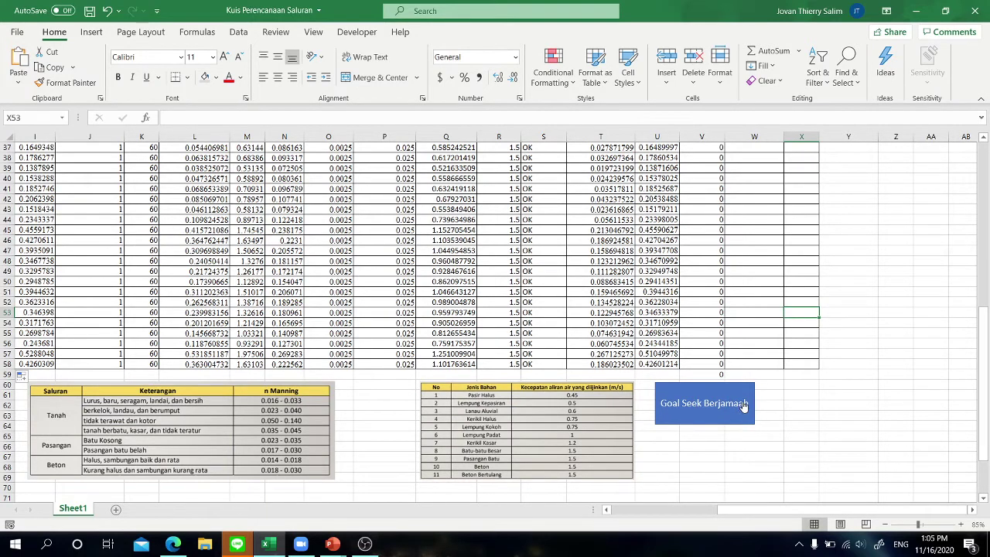
Nudge the Goal Seek Berjamaah rectangle slightly sideways beneath the H'-Ho column and deselect it
{"action": "left_click", "coordinate": [673, 394]}
{"action": "mouse_move", "coordinate": [684, 389]}
{"action": "left_mouse_down"}
{"action": "mouse_move", "coordinate": [698, 397]}
{"action": "mouse_move", "coordinate": [664, 388]}
{"action": "mouse_move", "coordinate": [683, 401]}
{"action": "mouse_move", "coordinate": [681, 386]}
{"action": "left_mouse_up"}
{"action": "right_click", "coordinate": [681, 387]}
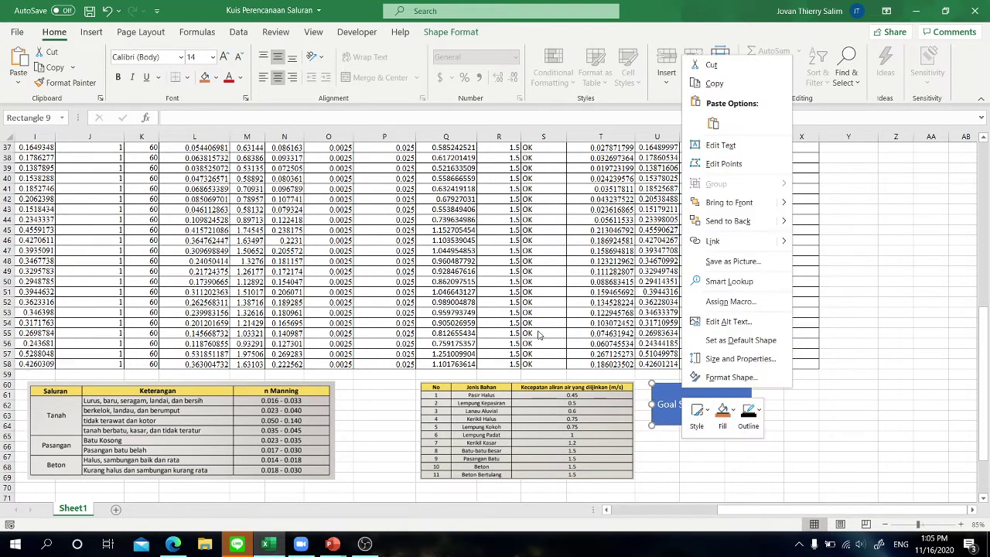
{"action": "key", "text": "Escape"}
{"action": "left_click", "coordinate": [841, 424]}
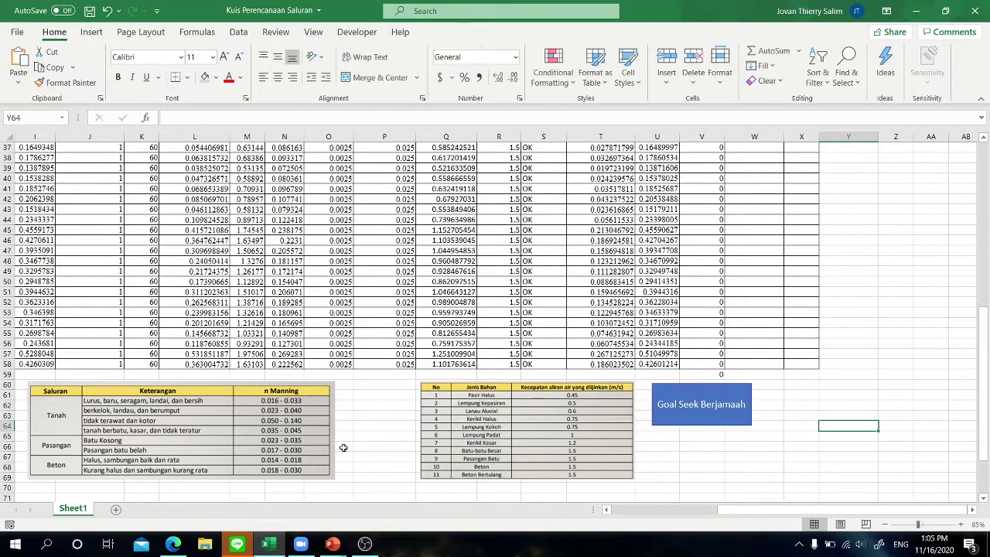
{"action": "left_click", "coordinate": [365, 543]}
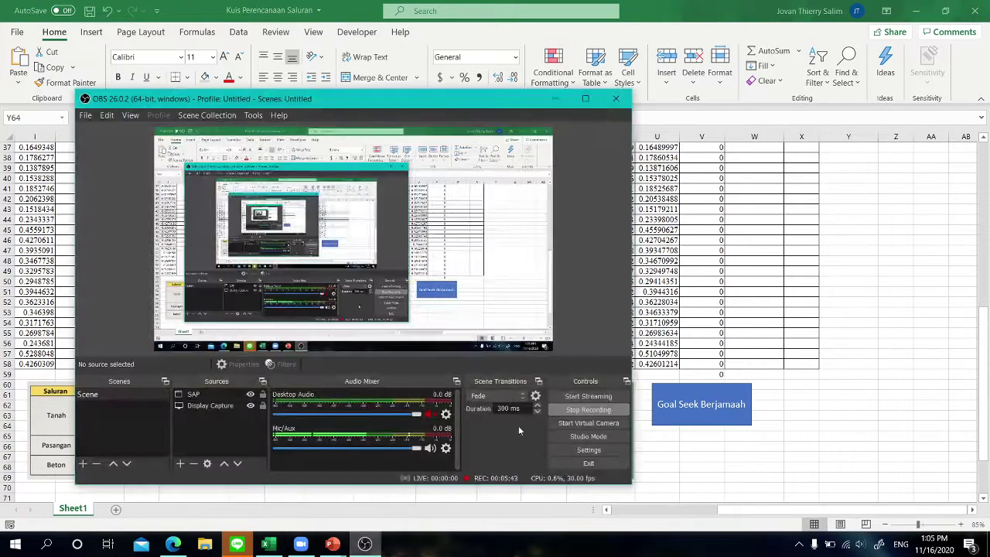